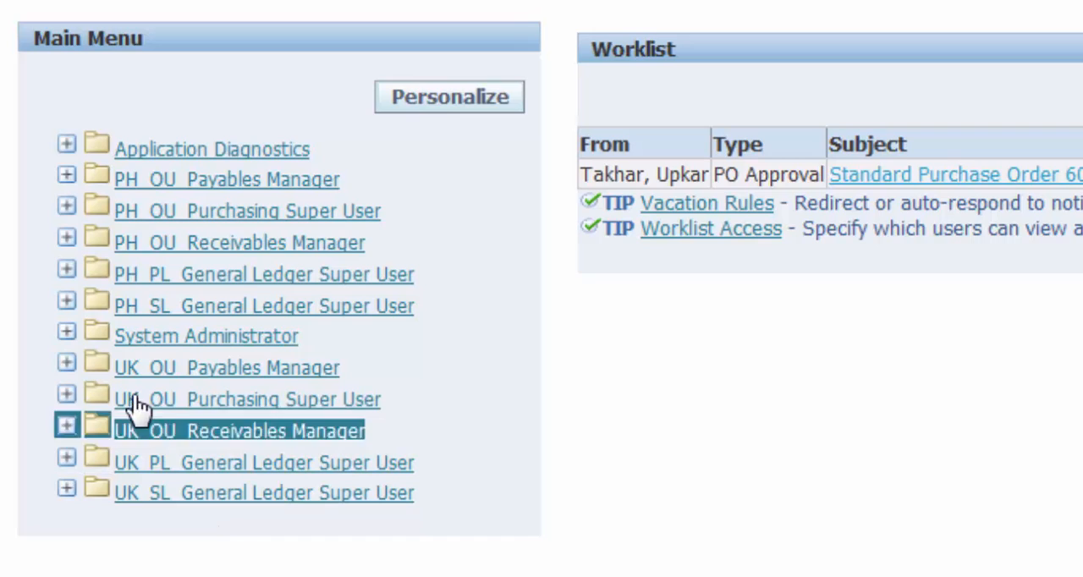
Open the Invoice Workbench from the invoice entry functions of the UK_OU Payables Manager responsibility
{"action": "left_click", "coordinate": [67, 364]}
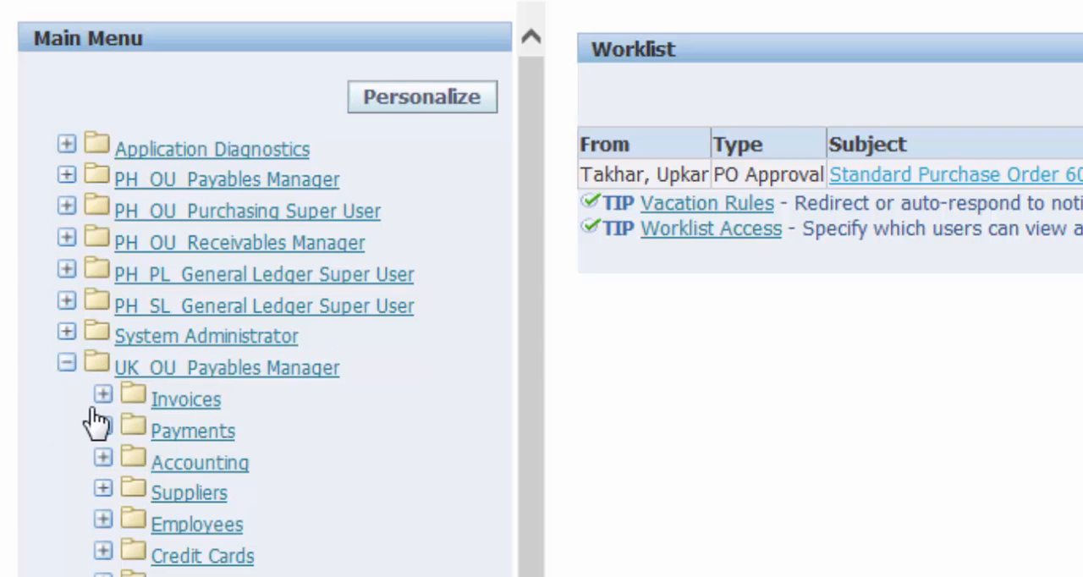
{"action": "left_click", "coordinate": [104, 396]}
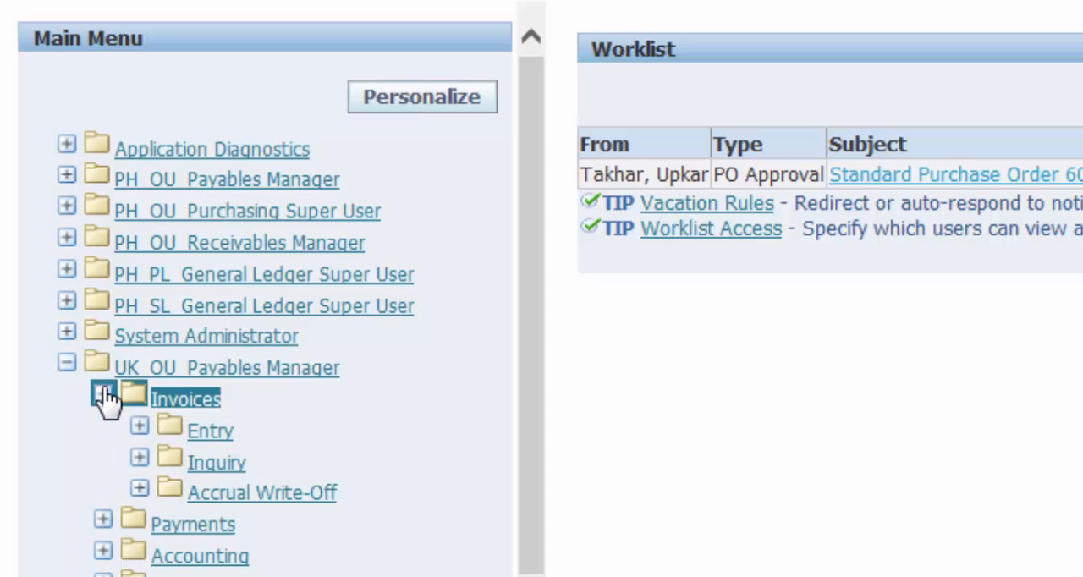
{"action": "left_click", "coordinate": [140, 431]}
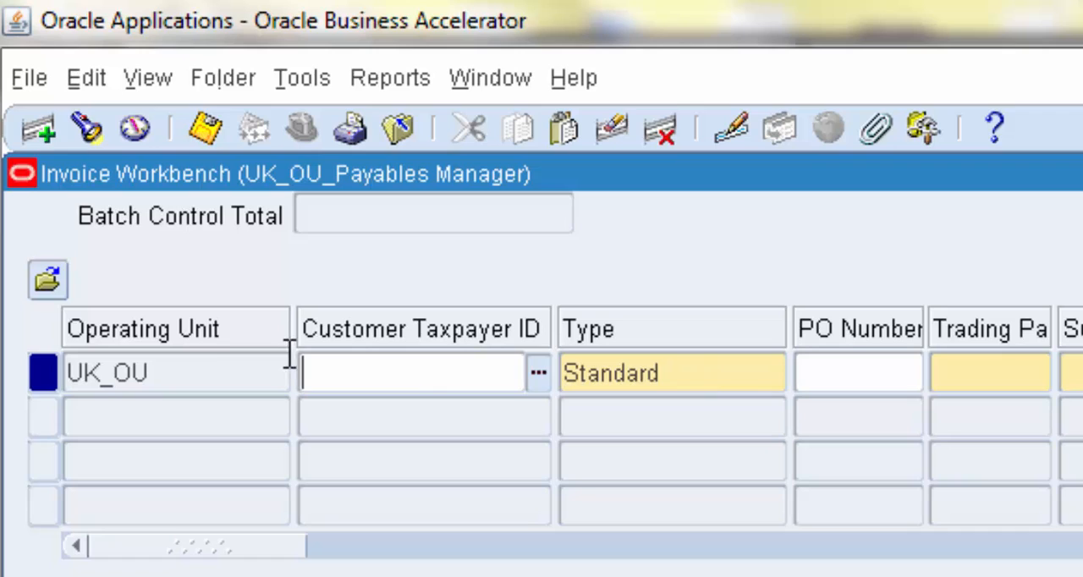
List all purchase orders and assign the last listed Toshiba one to the Standard invoice for UK_OU
{"action": "double_click", "coordinate": [212, 372]}
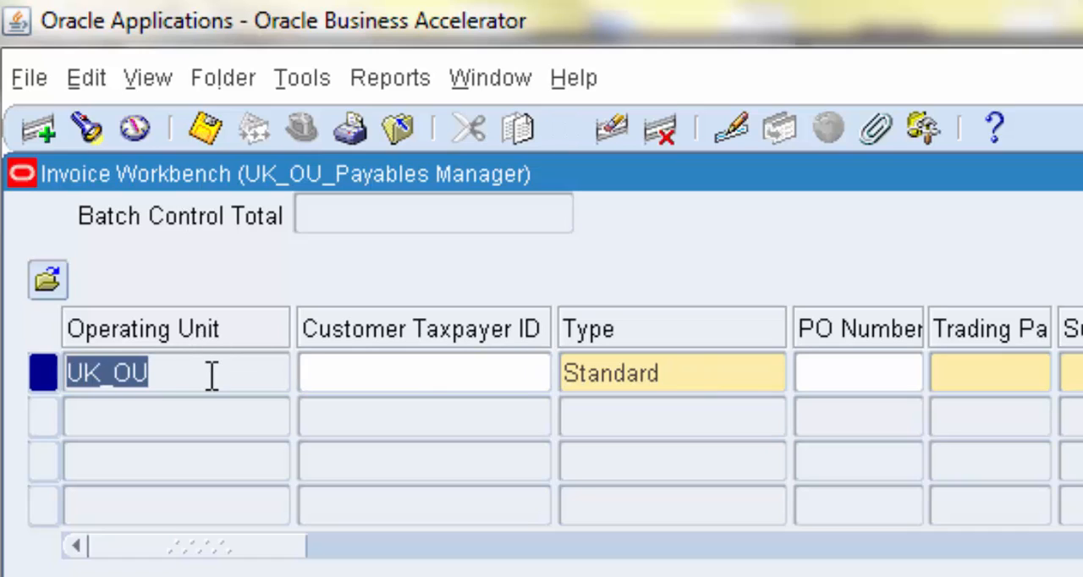
{"action": "left_click", "coordinate": [726, 372]}
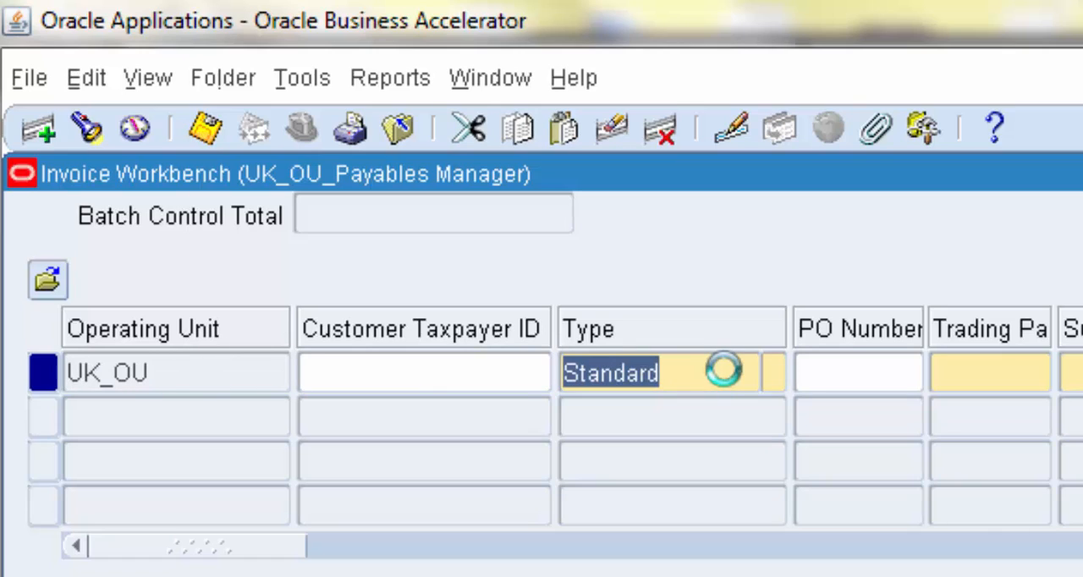
{"action": "left_click", "coordinate": [829, 374]}
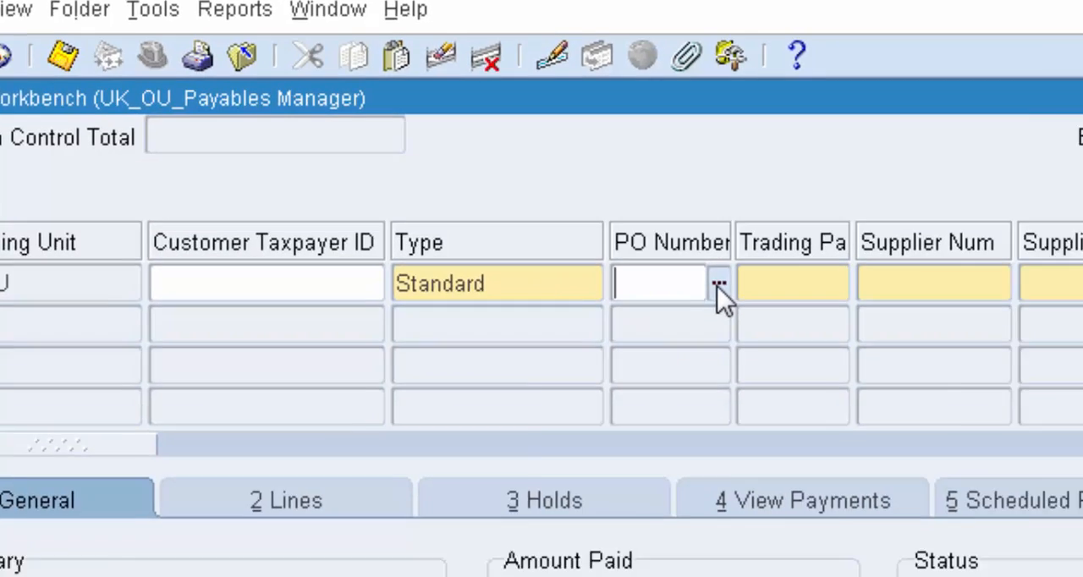
{"action": "left_click", "coordinate": [910, 374]}
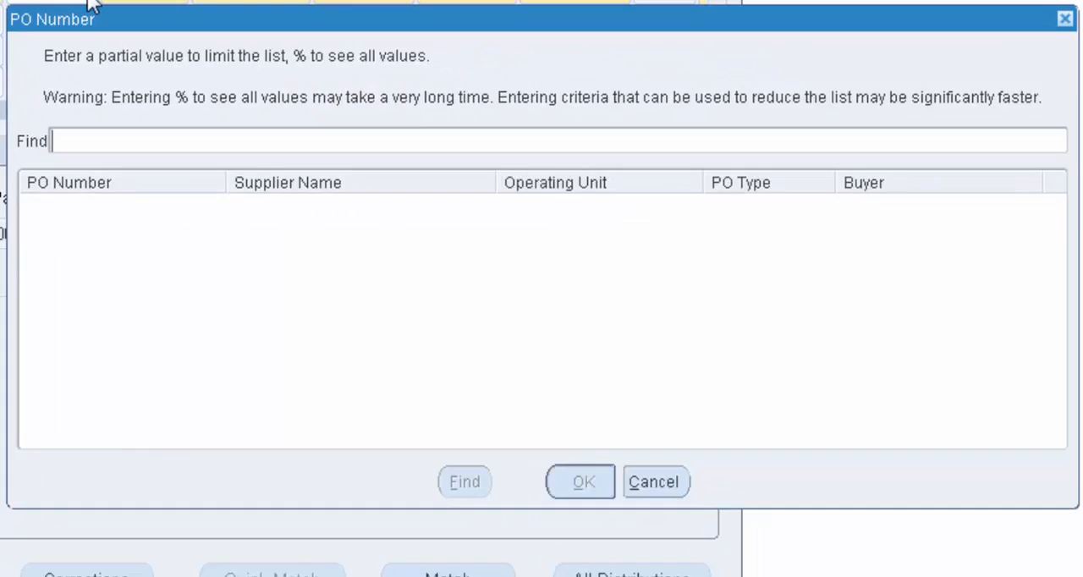
{"action": "type", "text": "%"}
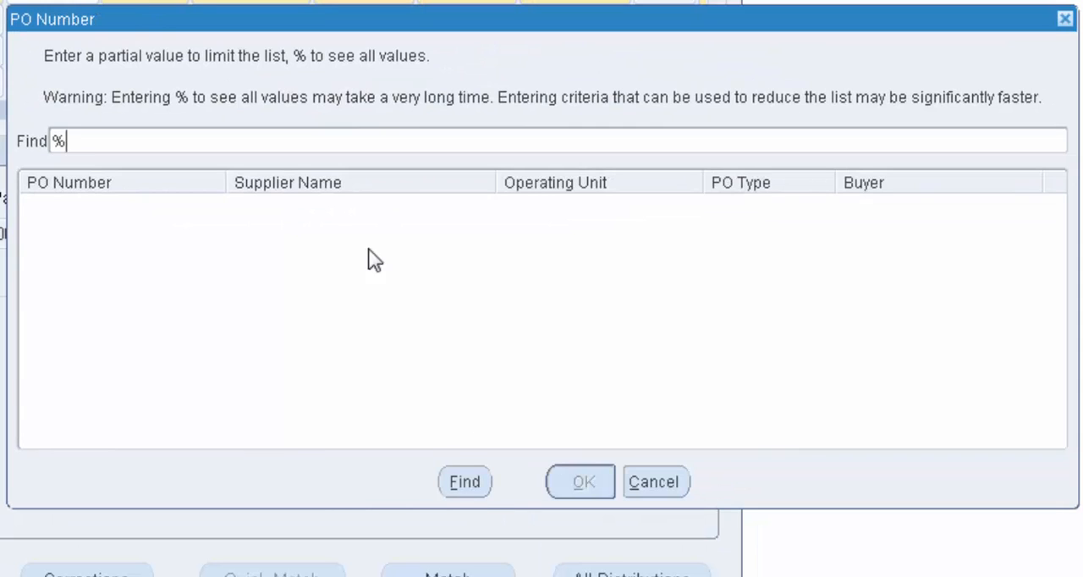
{"action": "left_click", "coordinate": [465, 482]}
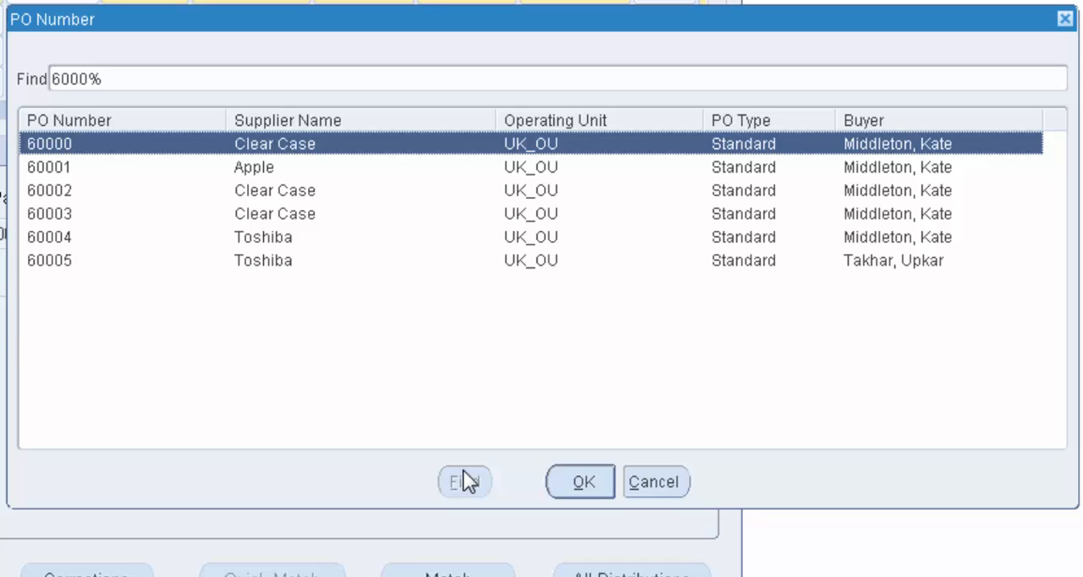
{"action": "left_click", "coordinate": [270, 260]}
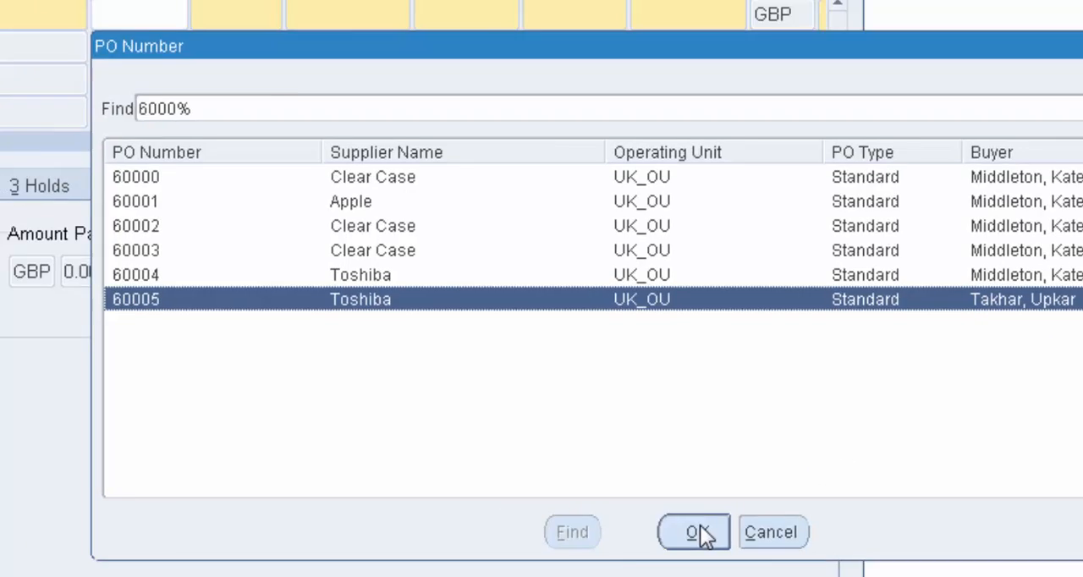
{"action": "left_click", "coordinate": [582, 483]}
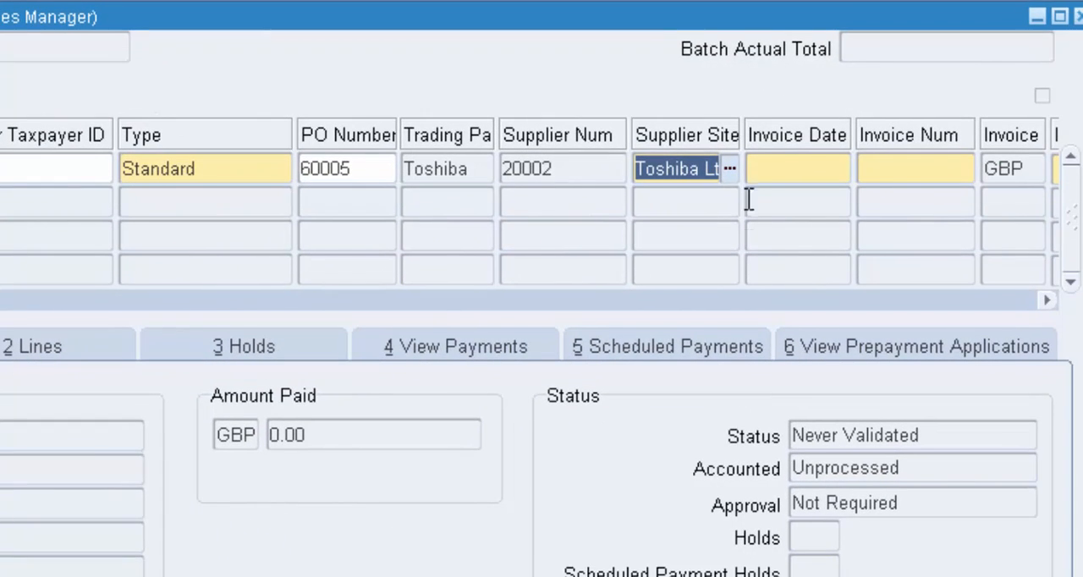
Set the invoice date to 23-JUL-2014 and the invoice number to 101
{"action": "left_click", "coordinate": [797, 172]}
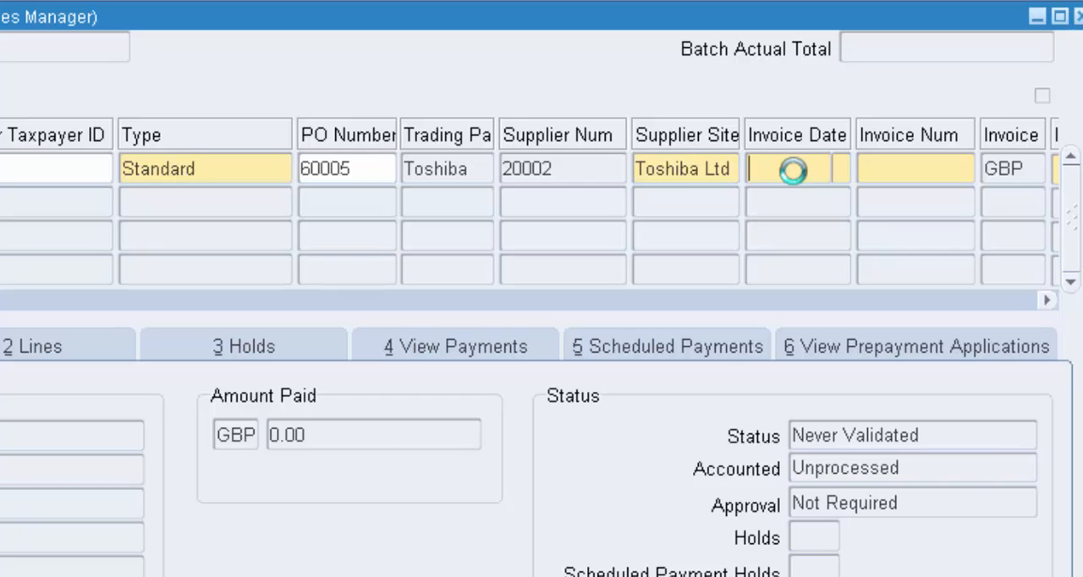
{"action": "left_click", "coordinate": [842, 172]}
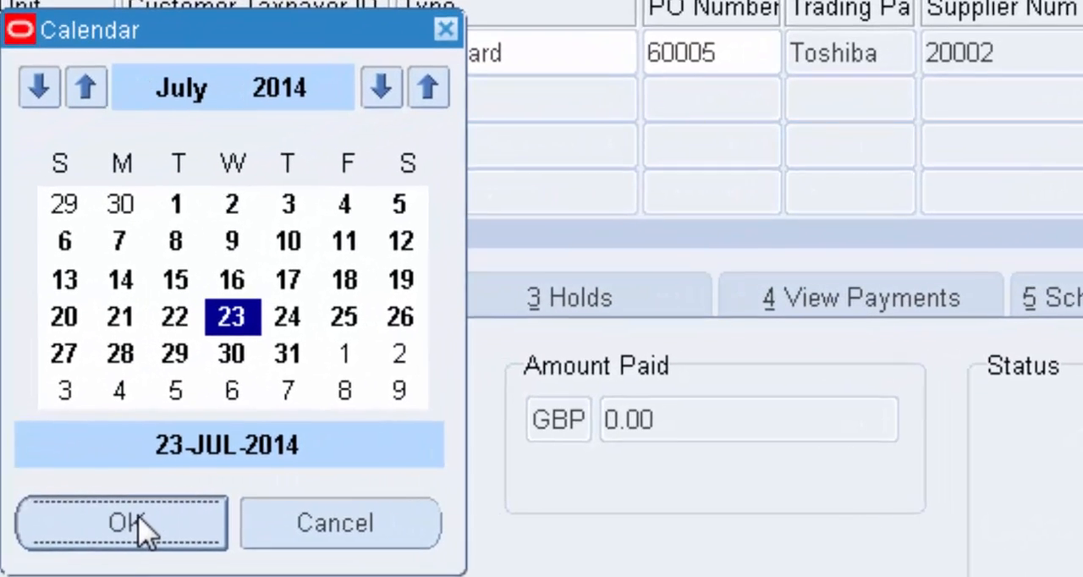
{"action": "left_click", "coordinate": [135, 521]}
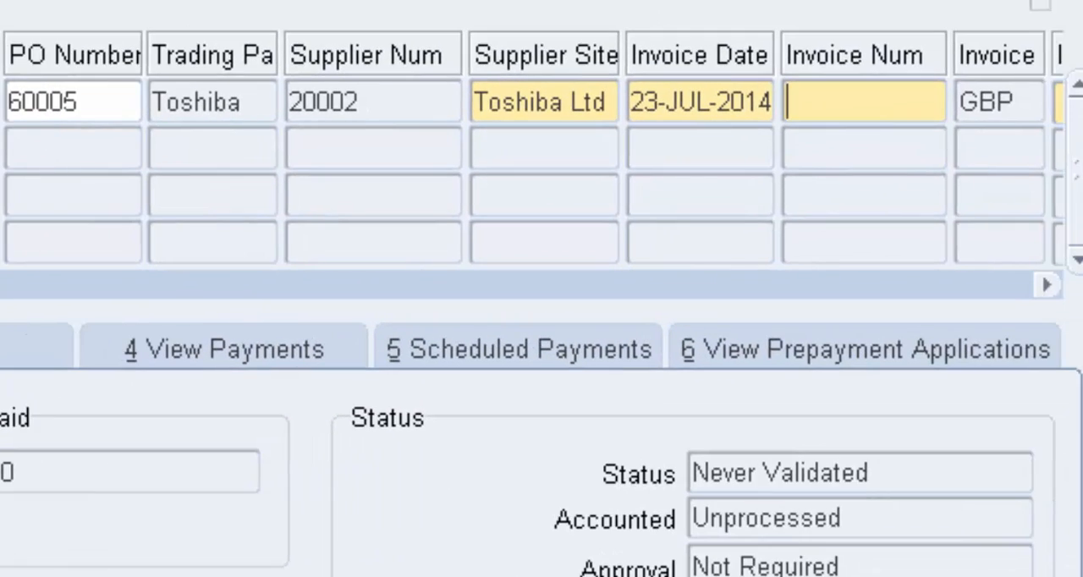
{"action": "left_click", "coordinate": [850, 106]}
{"action": "type", "text": "101"}
Enter an invoice amount of 500 for the Toshiba invoice
{"action": "scroll", "coordinate": [532, 147], "scroll_direction": "right", "scroll_amount": 7}
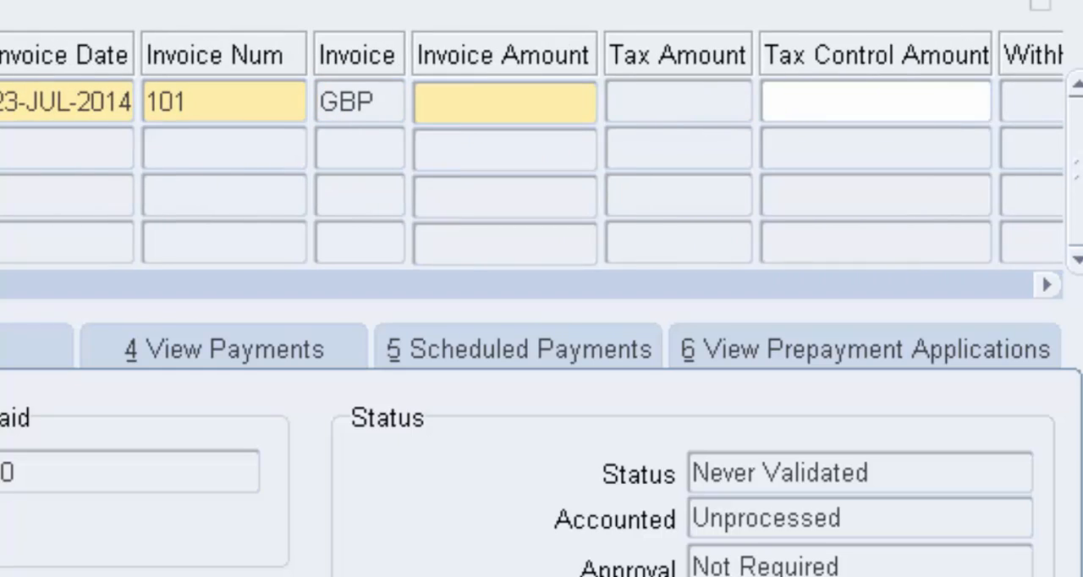
{"action": "scroll", "coordinate": [532, 147], "scroll_direction": "left", "scroll_amount": 7}
{"action": "scroll", "coordinate": [532, 148], "scroll_direction": "right", "scroll_amount": 7}
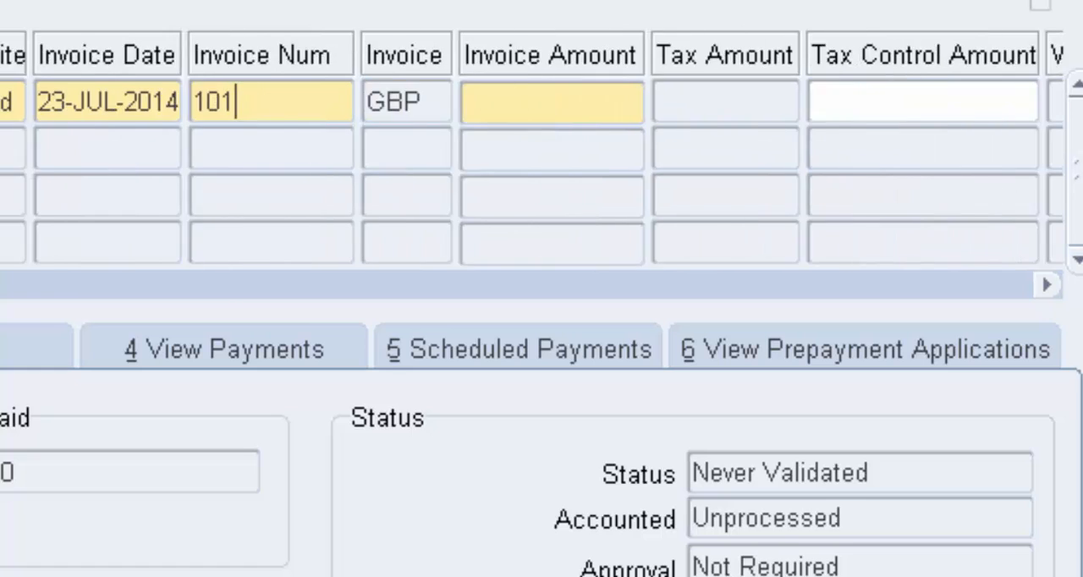
{"action": "scroll", "coordinate": [532, 147], "scroll_direction": "right", "scroll_amount": 3}
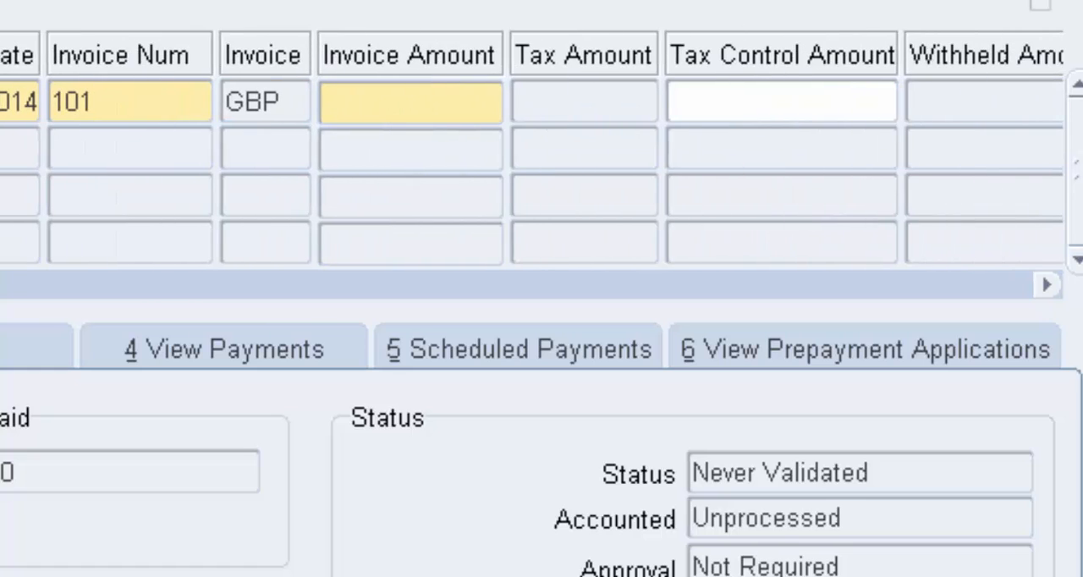
{"action": "left_click", "coordinate": [403, 100]}
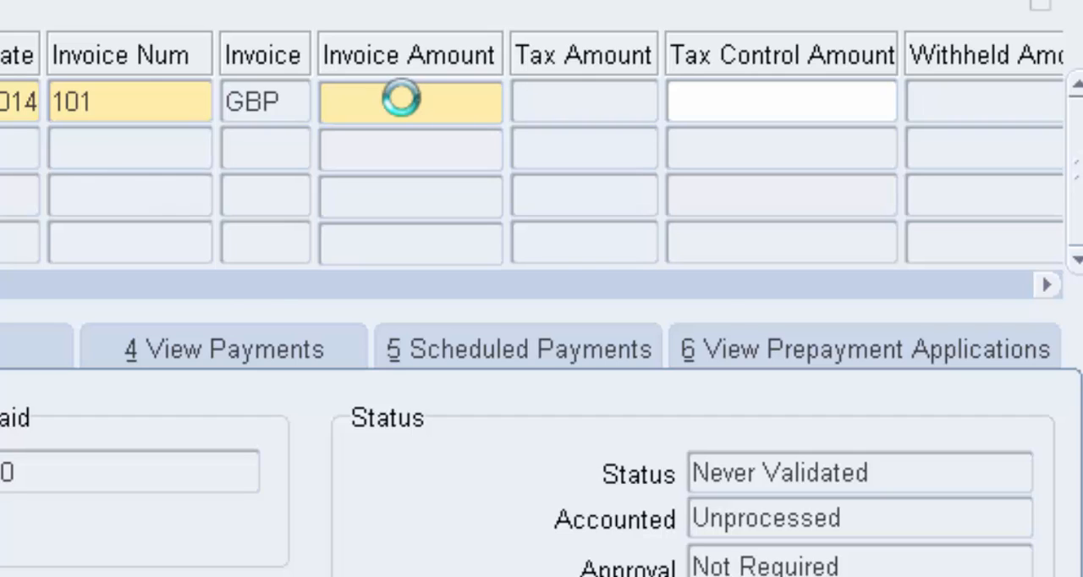
{"action": "type", "text": "500"}
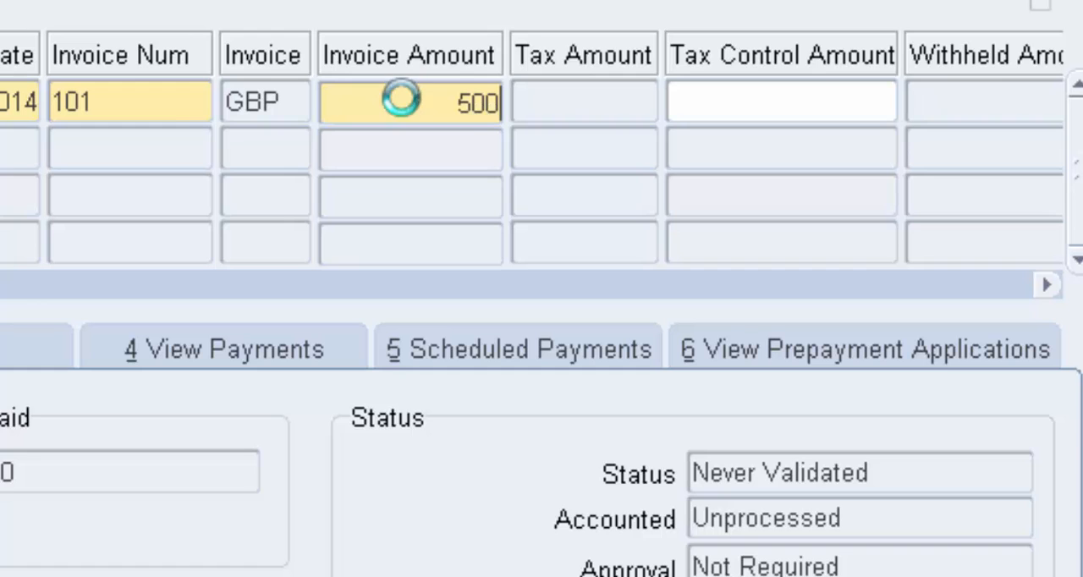
{"action": "left_click", "coordinate": [566, 95]}
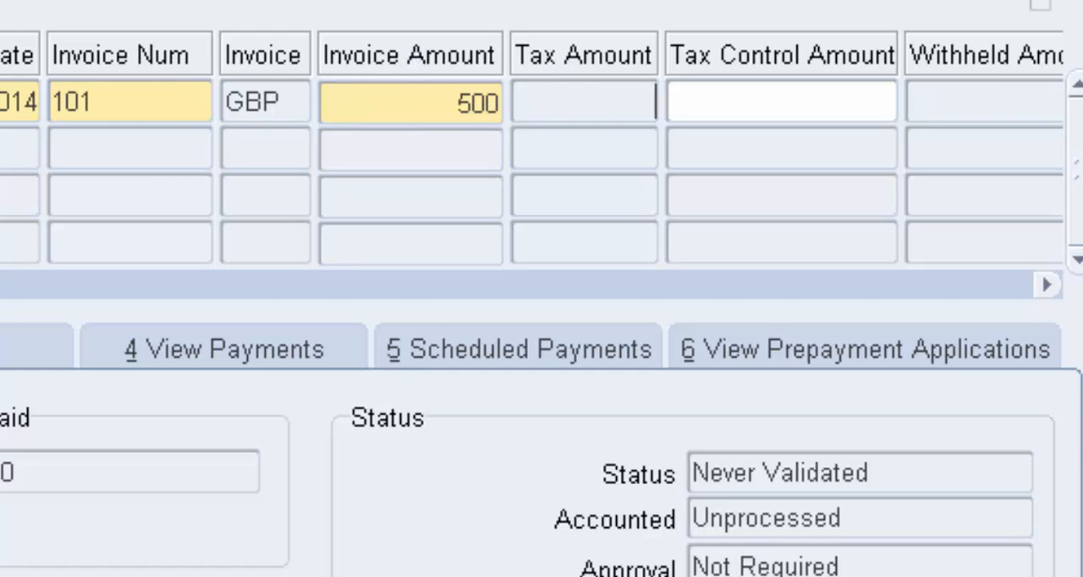
Select Purchase Order as the match action for the invoice
{"action": "left_click", "coordinate": [1048, 286]}
{"action": "left_click", "coordinate": [1048, 285]}
{"action": "left_click_drag", "start_coordinate": [0, 285], "coordinate": [1, 316]}
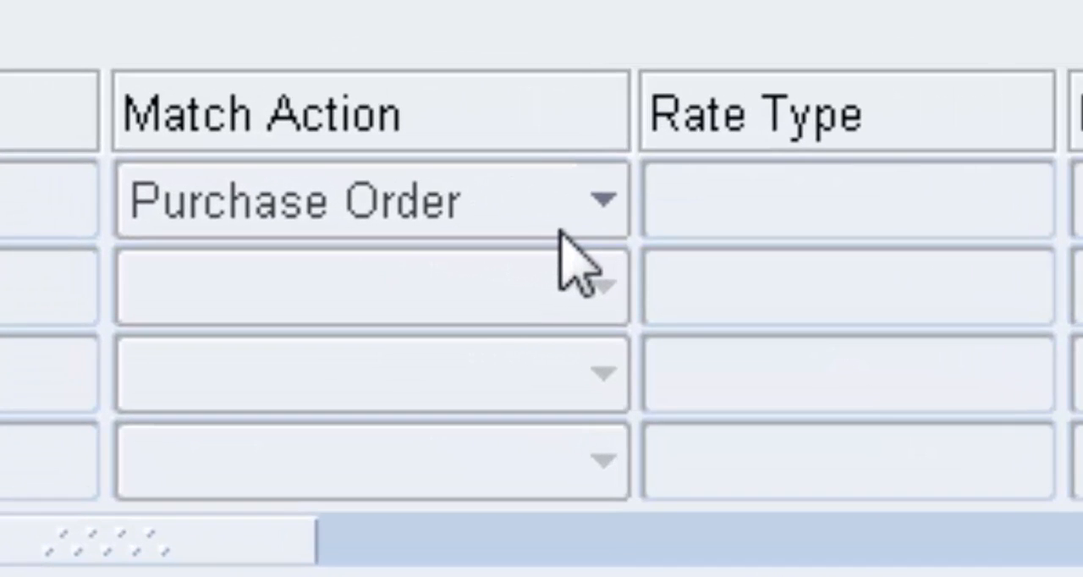
{"action": "left_click", "coordinate": [560, 232]}
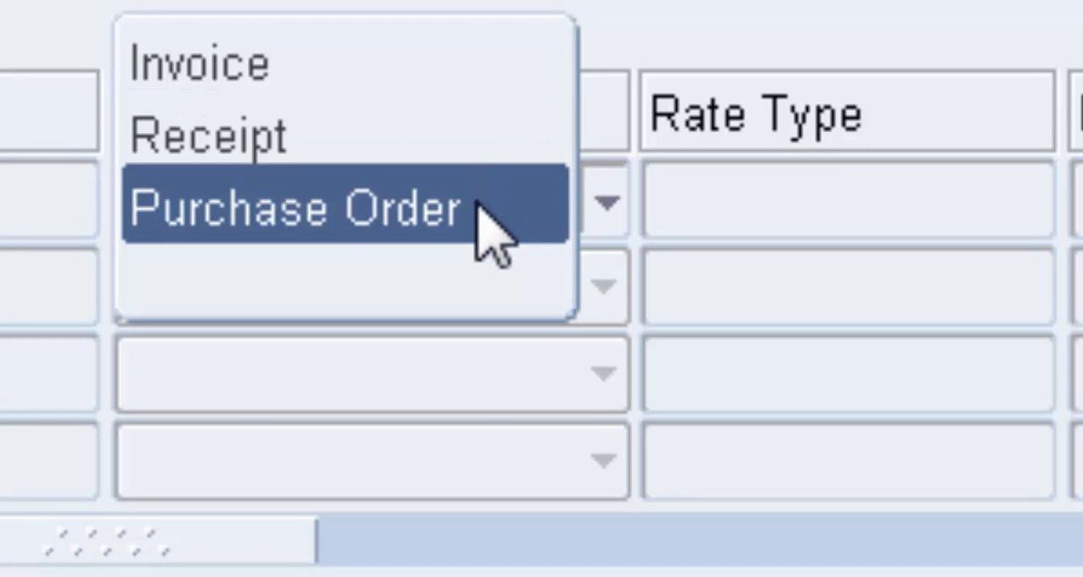
{"action": "left_click", "coordinate": [495, 229]}
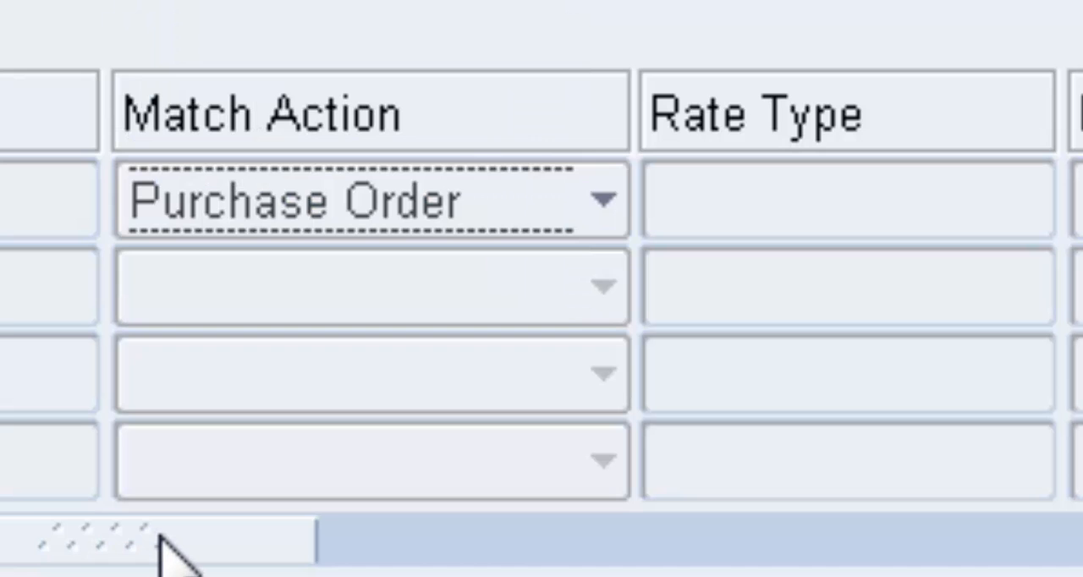
Check the invoice's payment terms and set its payment method to Check
{"action": "left_click_drag", "start_coordinate": [161, 542], "coordinate": [336, 543]}
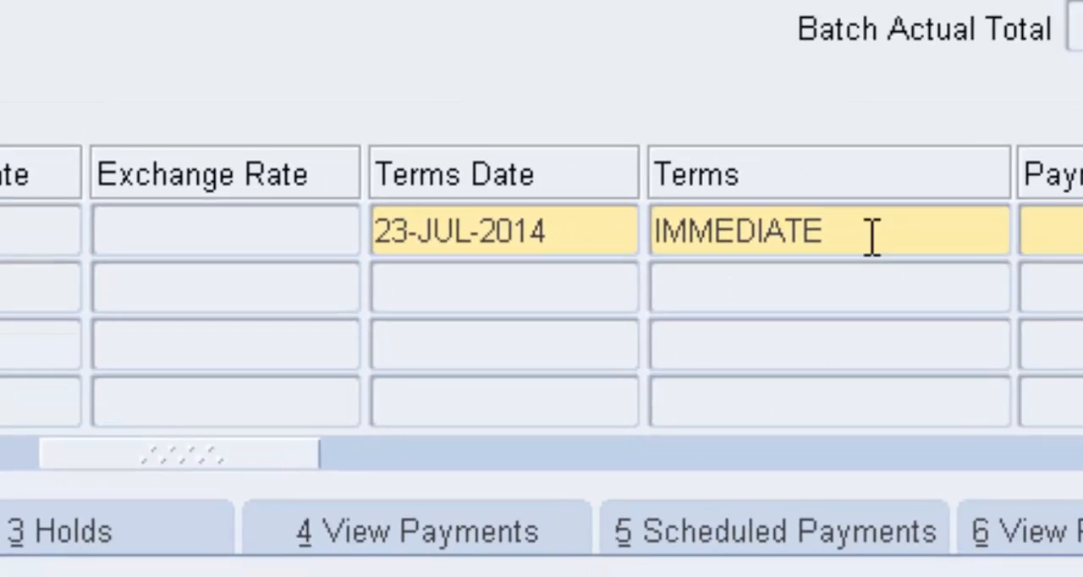
{"action": "left_click", "coordinate": [1075, 210]}
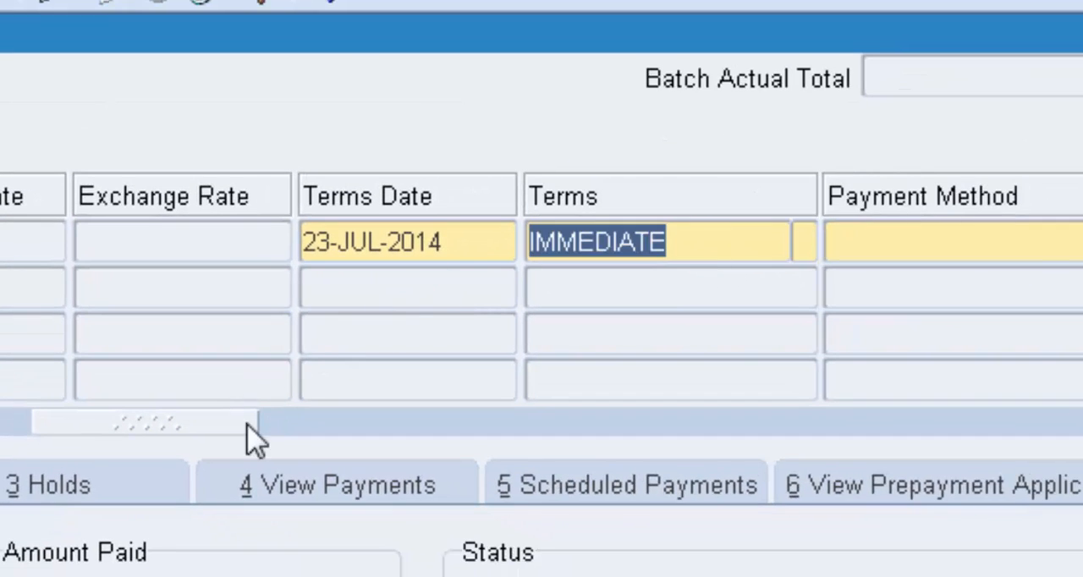
{"action": "left_click_drag", "start_coordinate": [253, 439], "coordinate": [327, 442]}
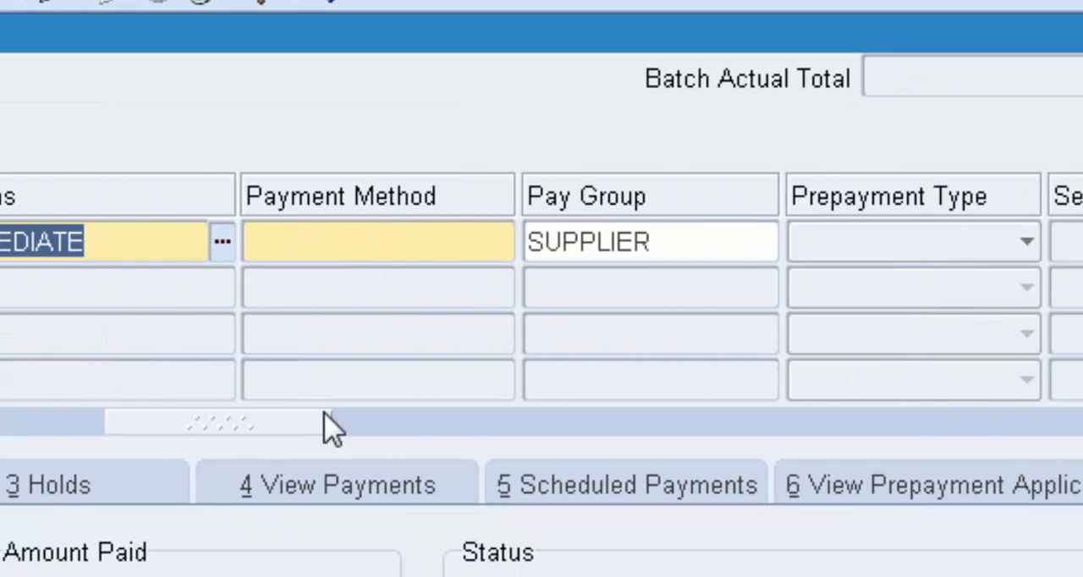
{"action": "left_click", "coordinate": [442, 241]}
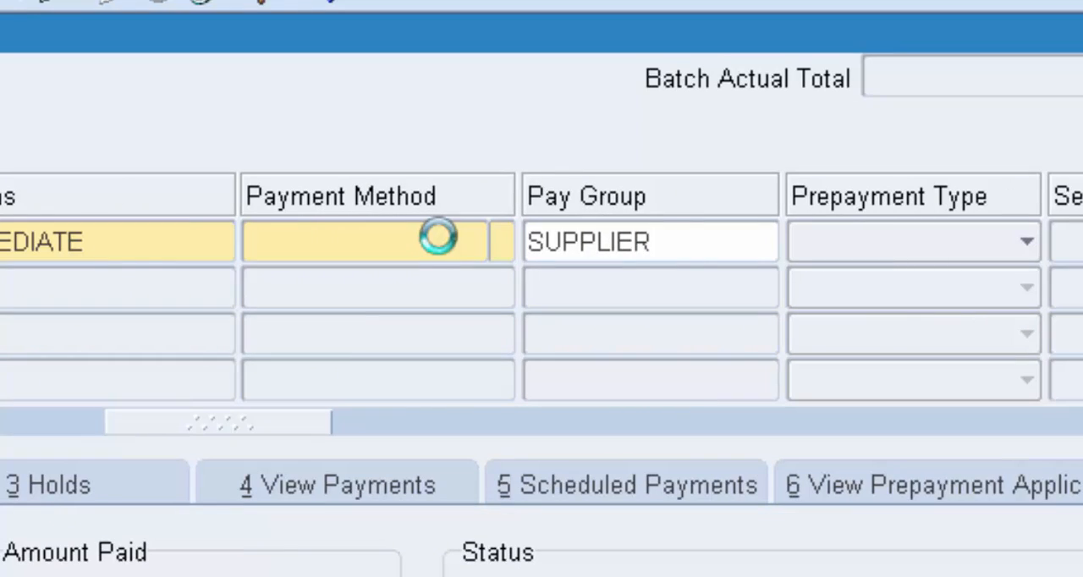
{"action": "left_click", "coordinate": [499, 243]}
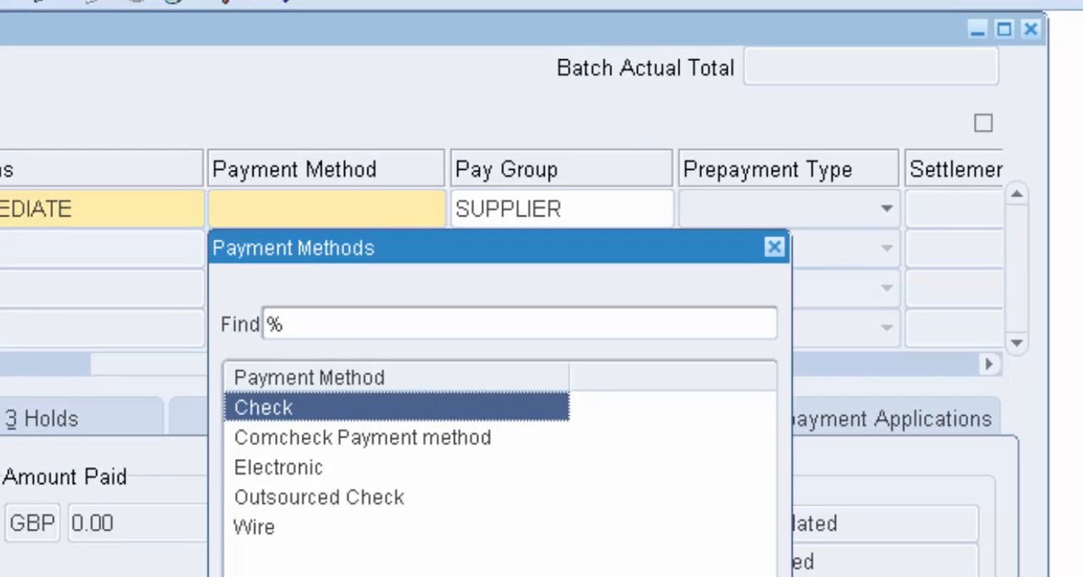
{"action": "key", "text": "Return"}
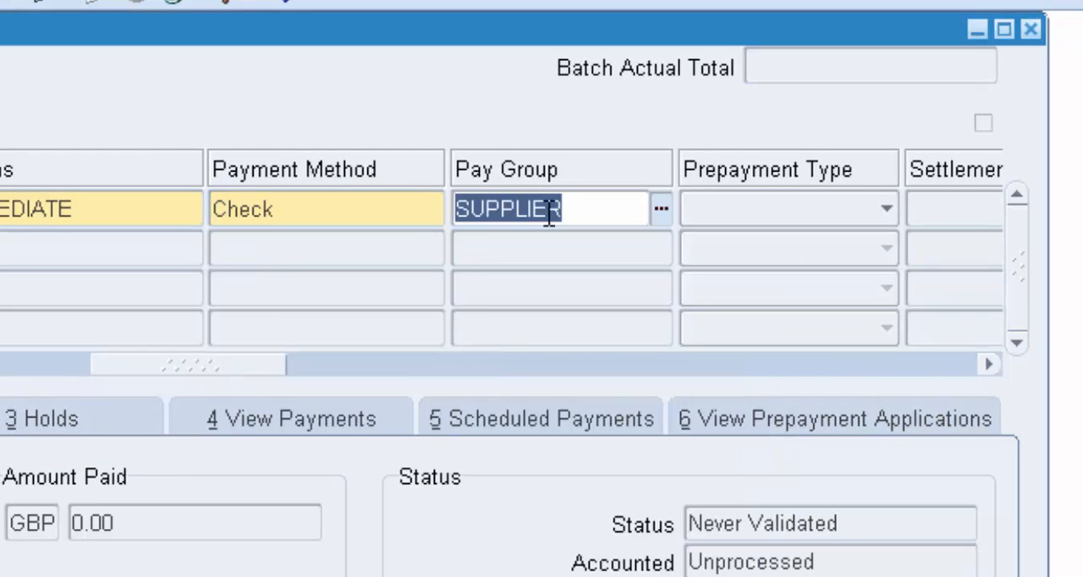
Choose SUPPLIER as the invoice's pay group from the available pay groups
{"action": "left_click", "coordinate": [584, 215]}
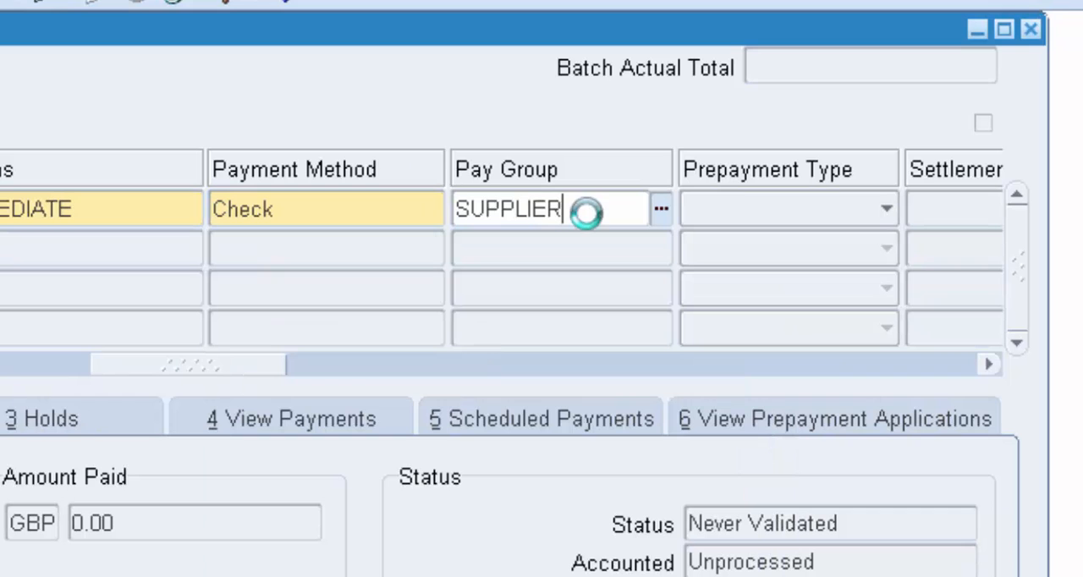
{"action": "left_click", "coordinate": [661, 205]}
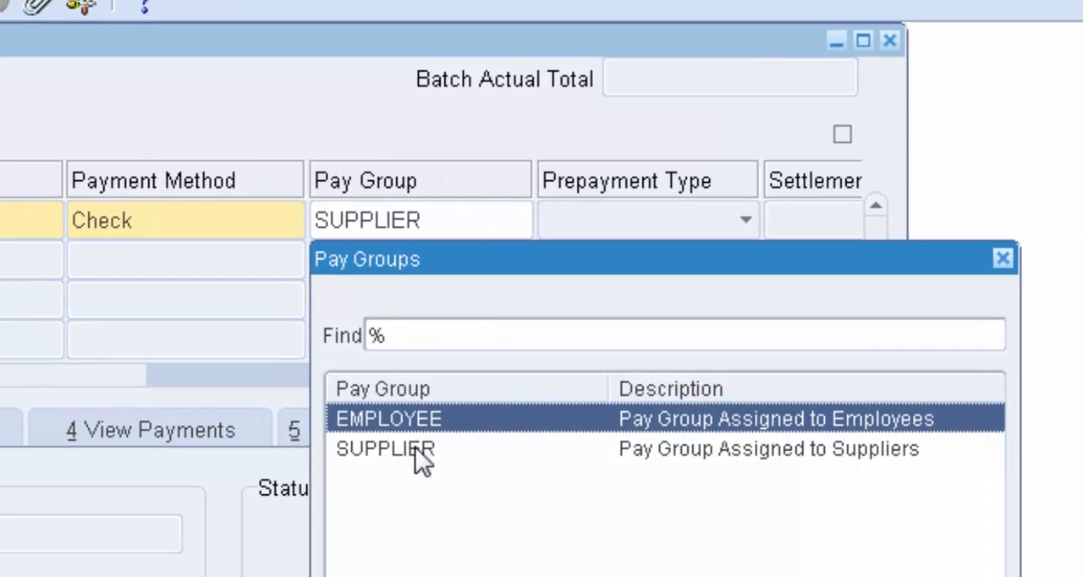
{"action": "left_click", "coordinate": [415, 446]}
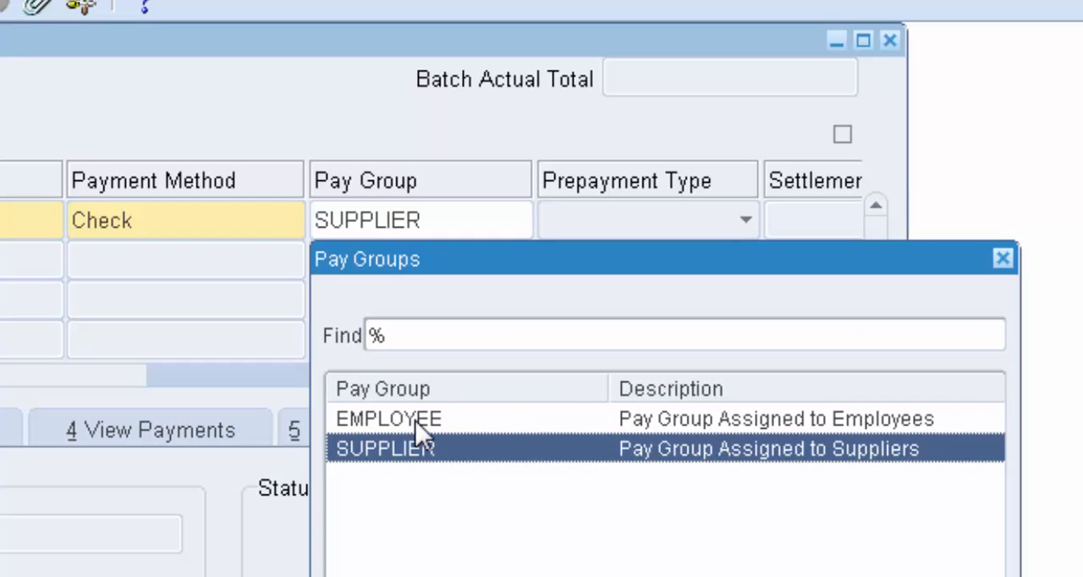
{"action": "left_click", "coordinate": [415, 420]}
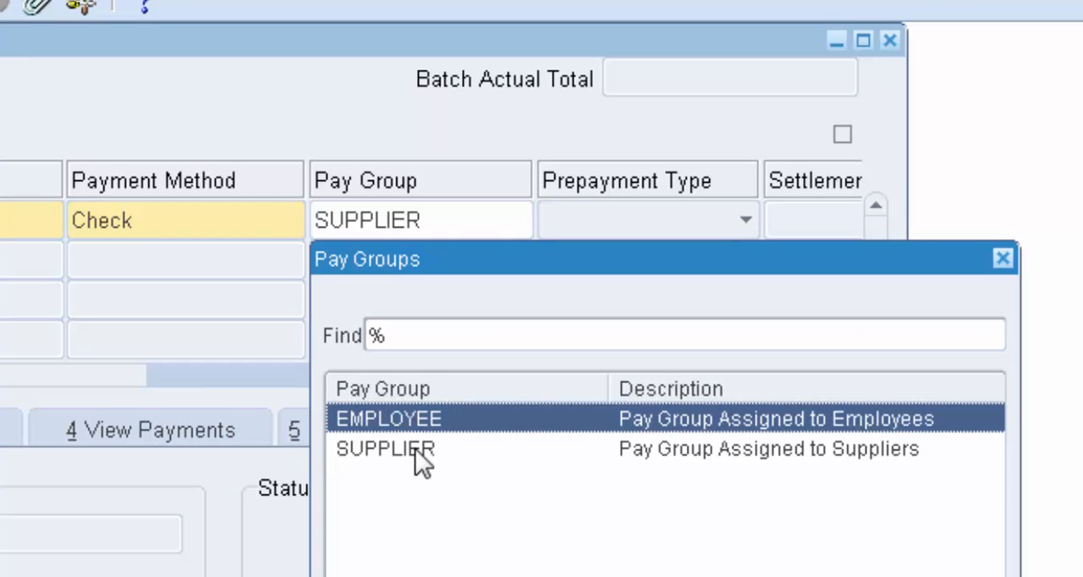
{"action": "left_click", "coordinate": [416, 449]}
{"action": "key", "text": "Return"}
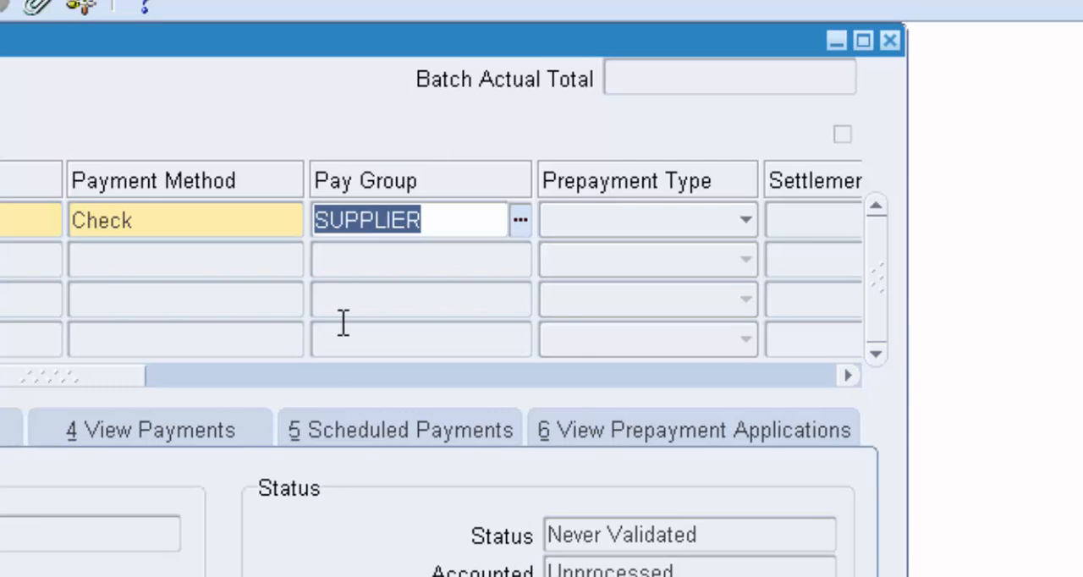
Start matching the Toshiba invoice and find its purchase order for Toshiba Ltd by the purchase order number already filled in
{"action": "left_click_drag", "start_coordinate": [132, 370], "coordinate": [5, 222]}
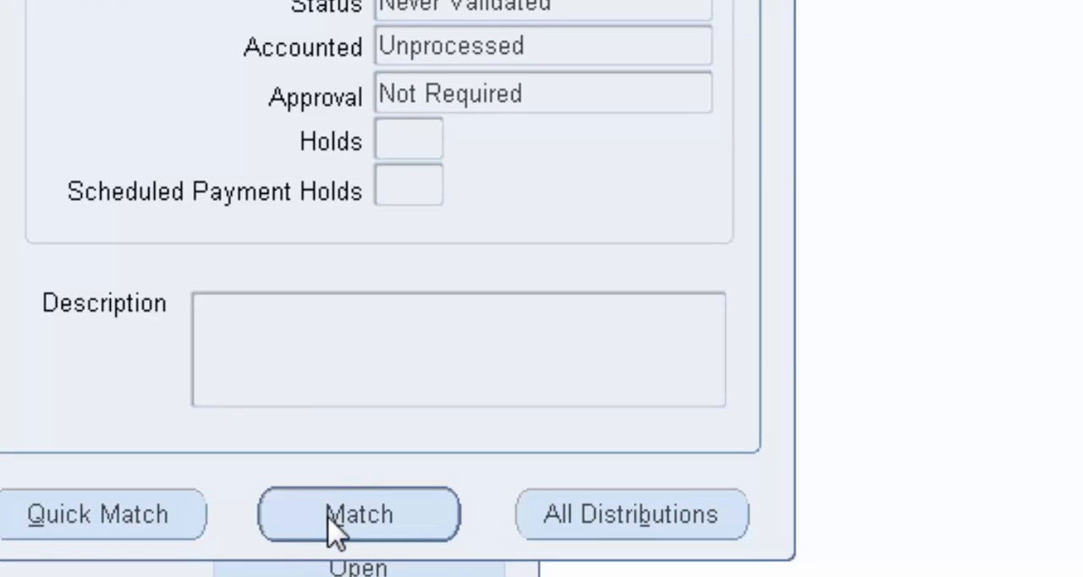
{"action": "left_click", "coordinate": [337, 531]}
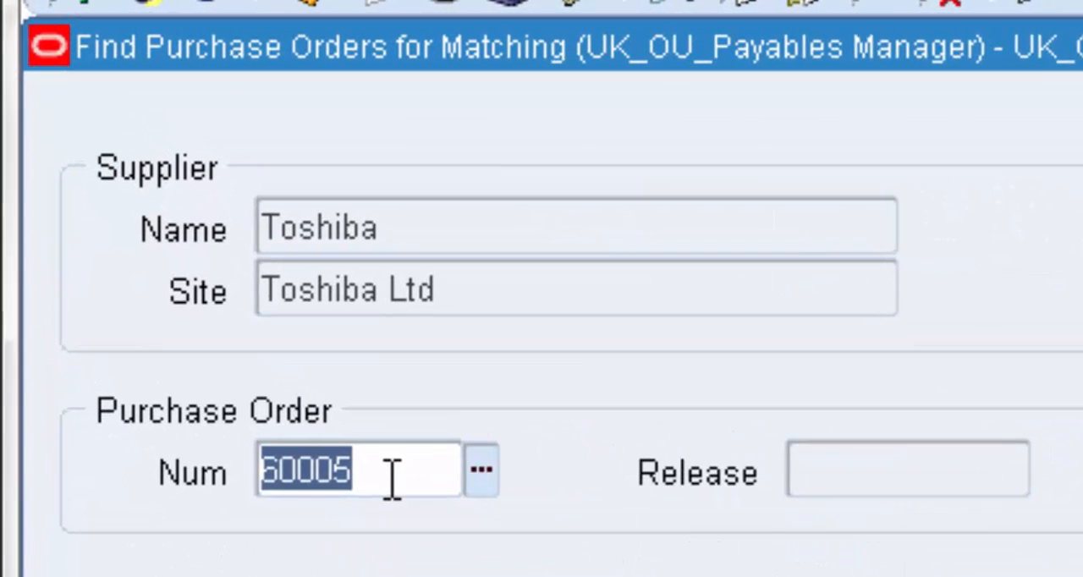
{"action": "left_click", "coordinate": [383, 467]}
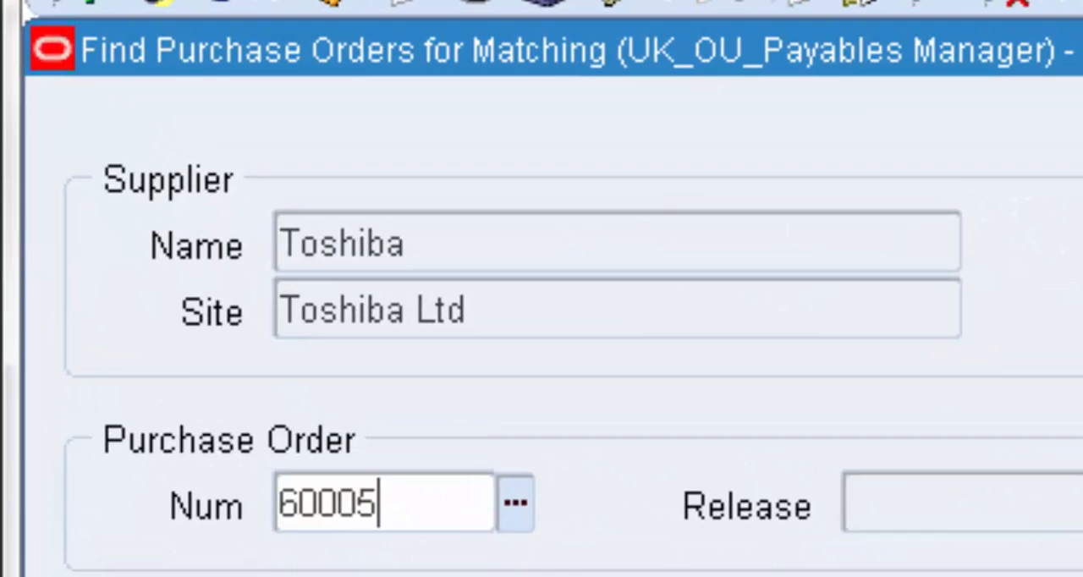
{"action": "left_click", "coordinate": [648, 490]}
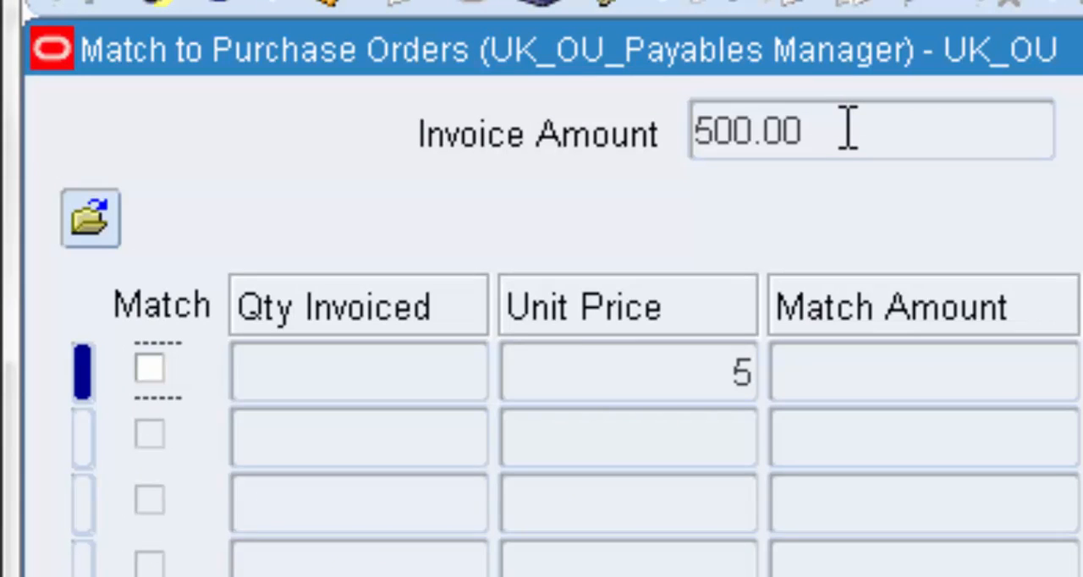
Mark the purchase order line for matching and compare the line total with the invoice amount
{"action": "left_click", "coordinate": [150, 369]}
{"action": "left_click", "coordinate": [150, 370]}
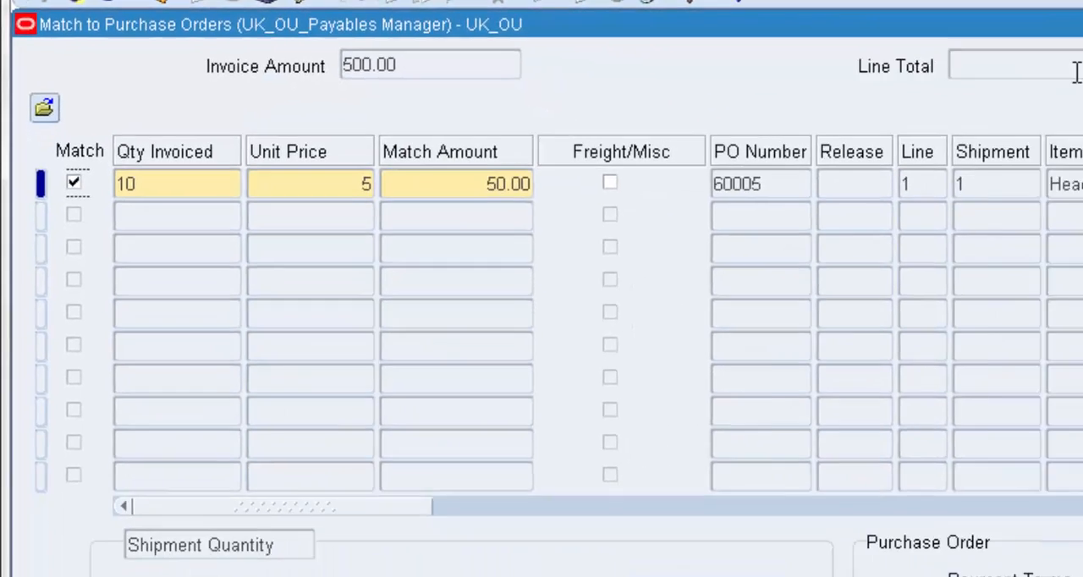
{"action": "left_click_drag", "start_coordinate": [895, 53], "coordinate": [854, 55]}
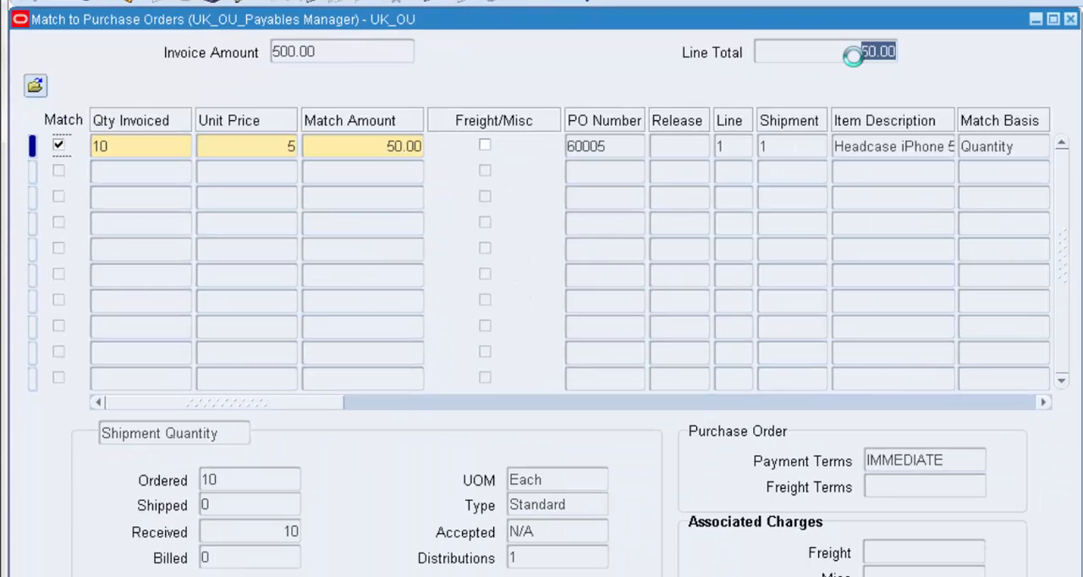
{"action": "left_click", "coordinate": [350, 51]}
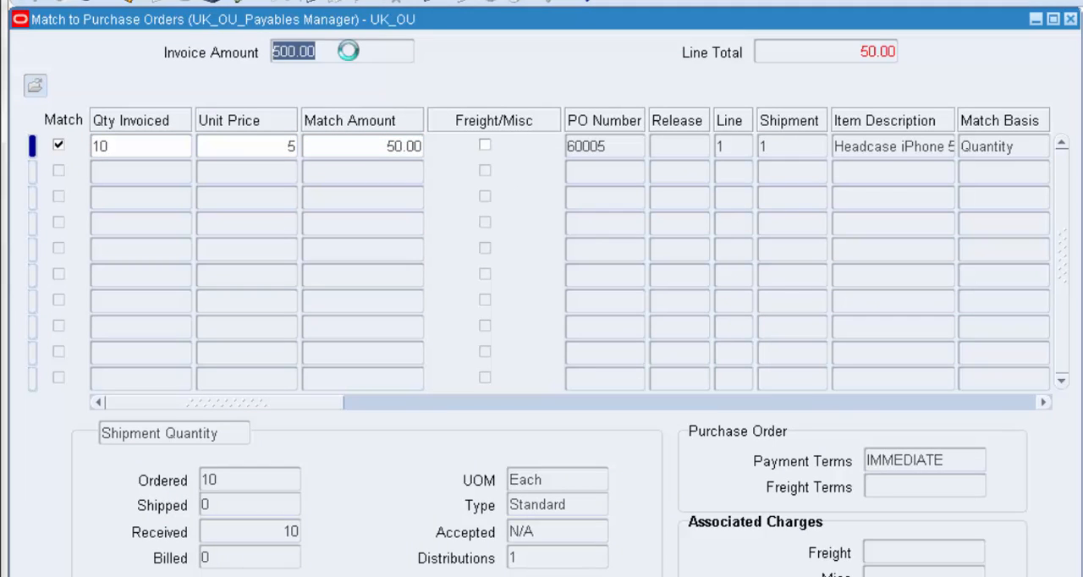
{"action": "left_click", "coordinate": [186, 144]}
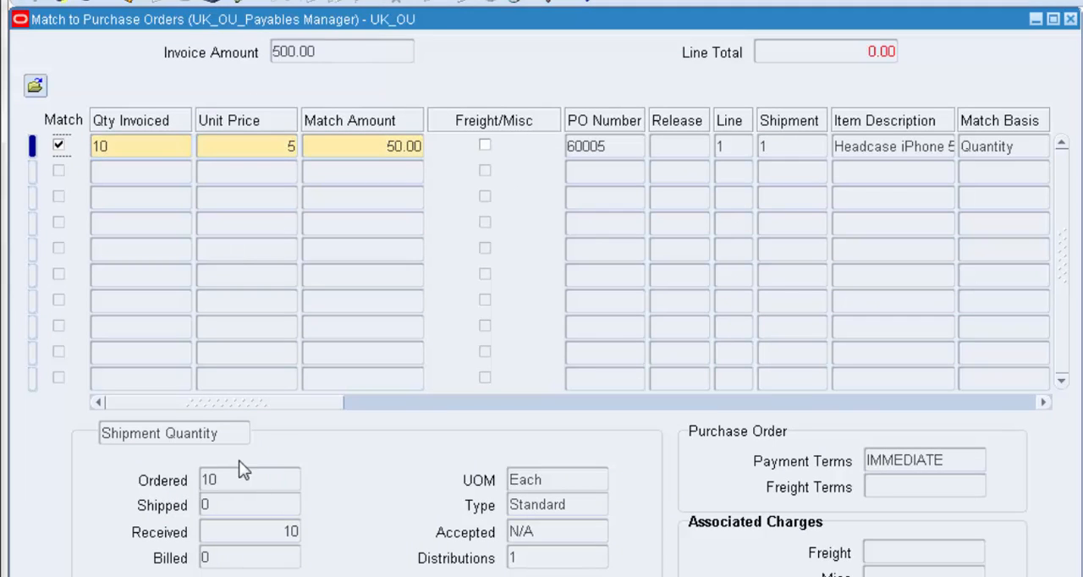
Widen the Item Description column to read more of the item text, and review the line's closed code and accounting date
{"action": "left_click_drag", "start_coordinate": [231, 404], "coordinate": [303, 403]}
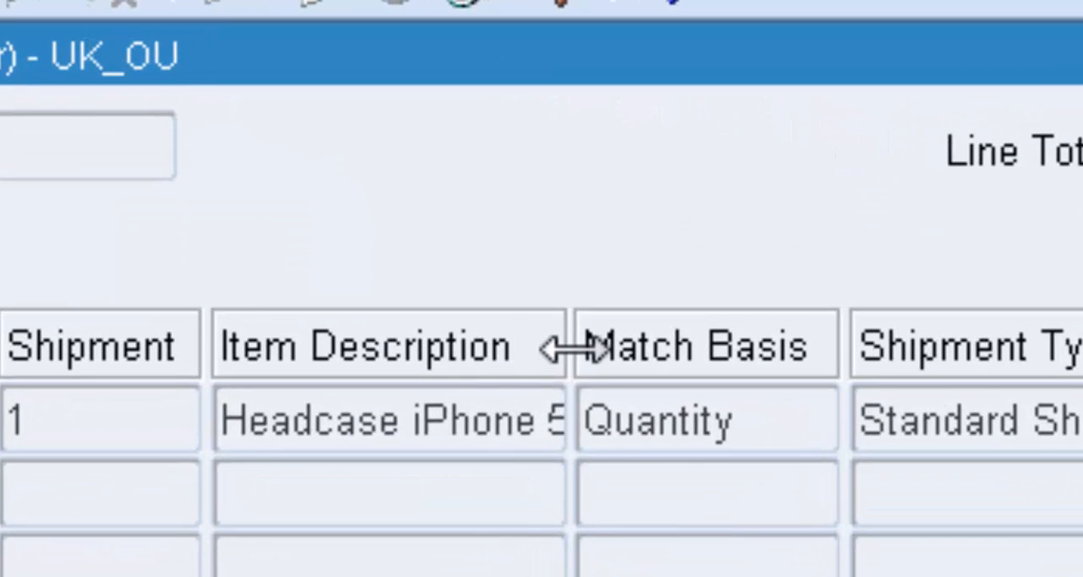
{"action": "left_click_drag", "start_coordinate": [574, 346], "coordinate": [745, 341]}
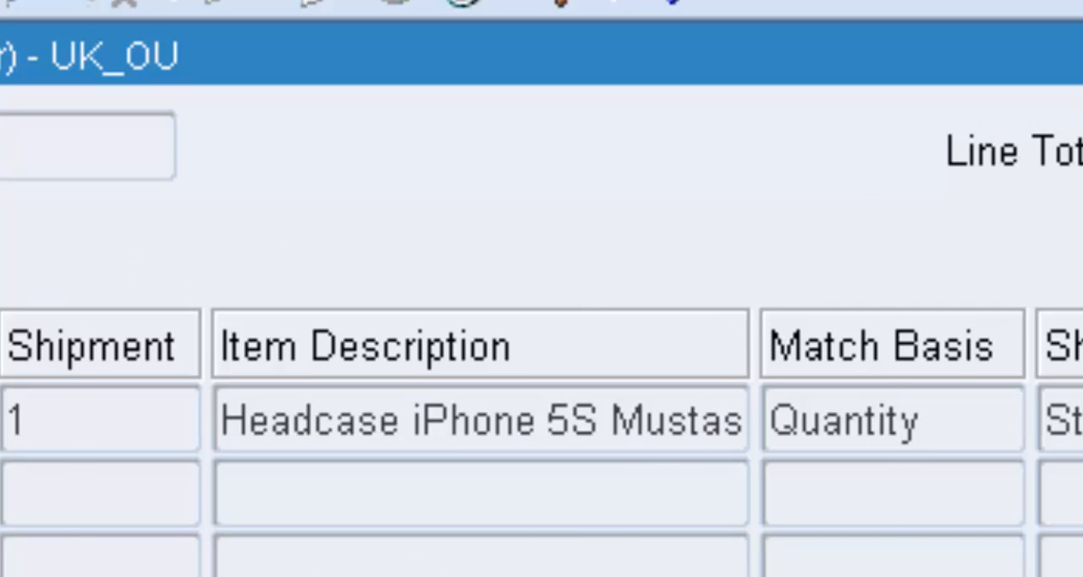
{"action": "scroll", "coordinate": [542, 442], "scroll_direction": "right", "scroll_amount": 5}
{"action": "scroll", "coordinate": [541, 442], "scroll_direction": "right", "scroll_amount": 5}
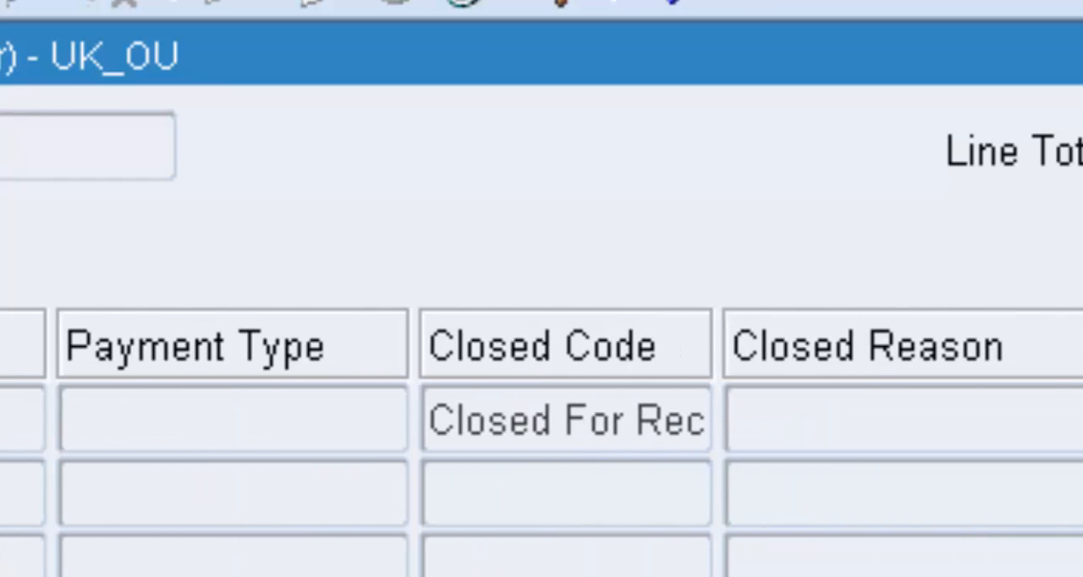
{"action": "scroll", "coordinate": [541, 441], "scroll_direction": "right", "scroll_amount": 5}
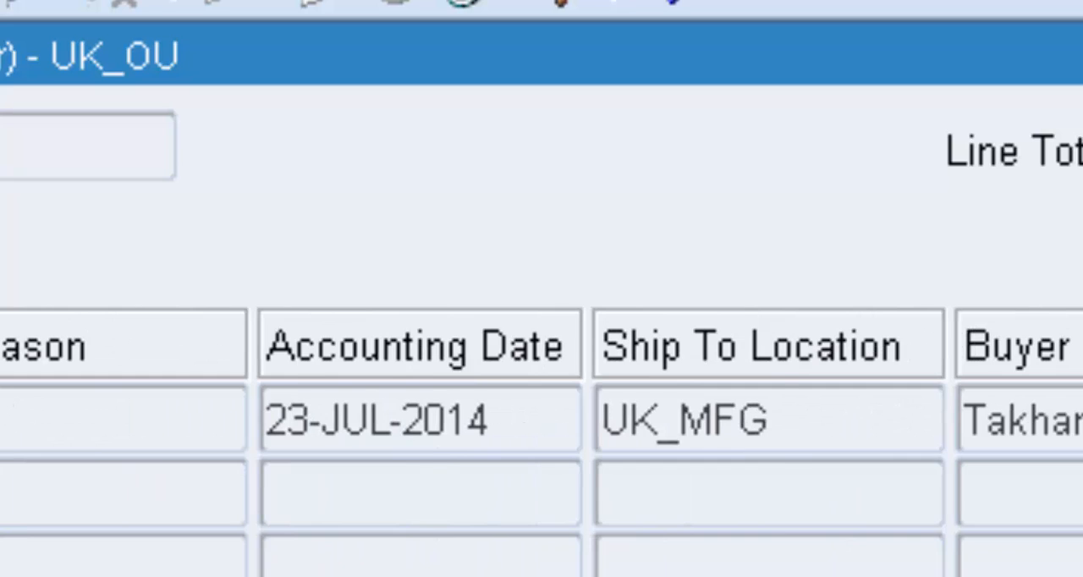
Check the ship-to location, buyer and item number of the purchase order line being matched
{"action": "scroll", "coordinate": [542, 442], "scroll_direction": "right", "scroll_amount": 5}
{"action": "left_click", "coordinate": [723, 439]}
{"action": "left_click_drag", "start_coordinate": [688, 422], "coordinate": [430, 421]}
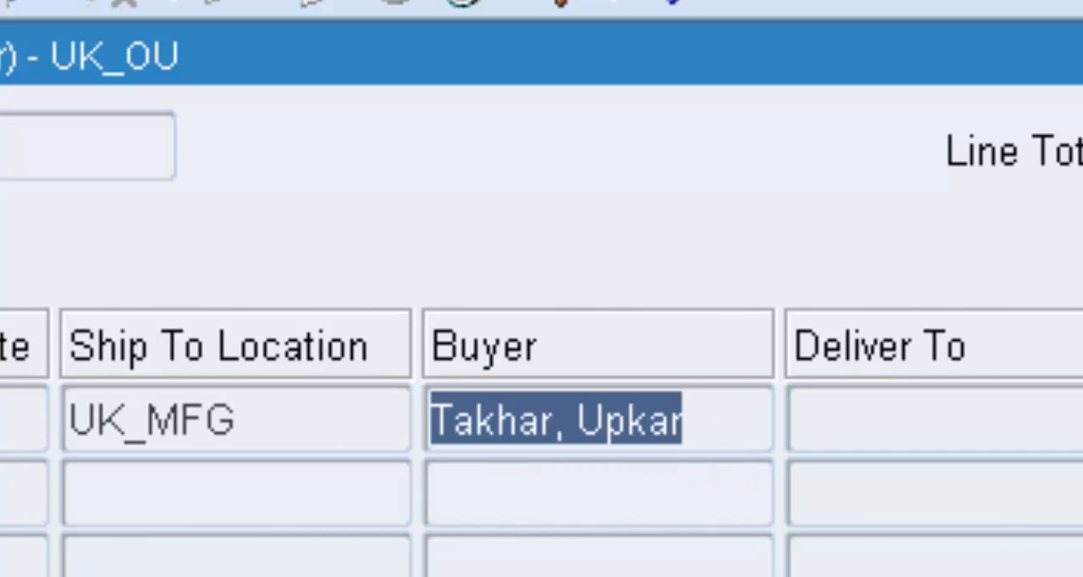
{"action": "scroll", "coordinate": [542, 442], "scroll_direction": "right", "scroll_amount": 3}
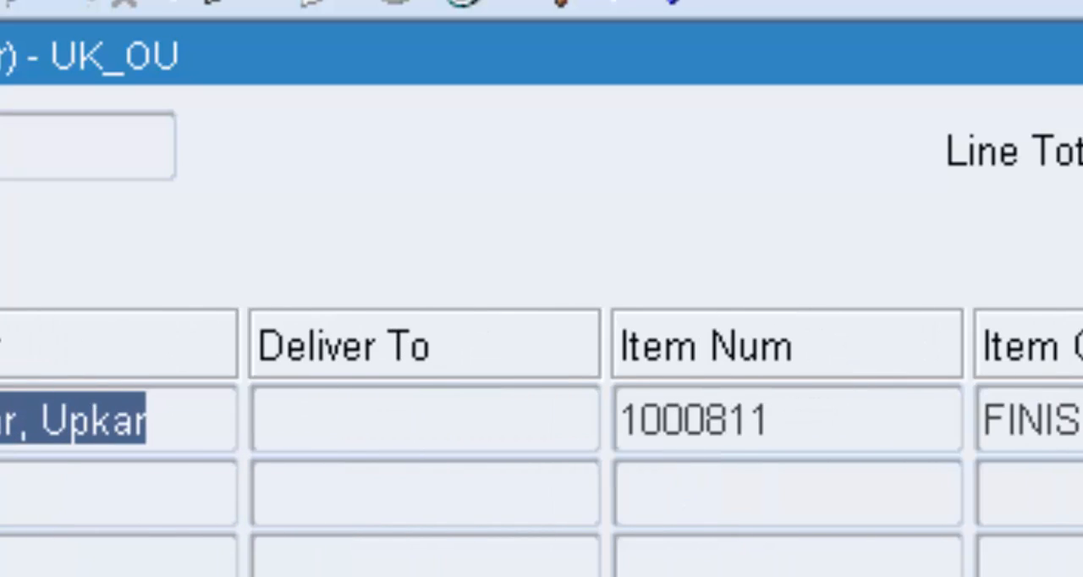
{"action": "left_click", "coordinate": [885, 433]}
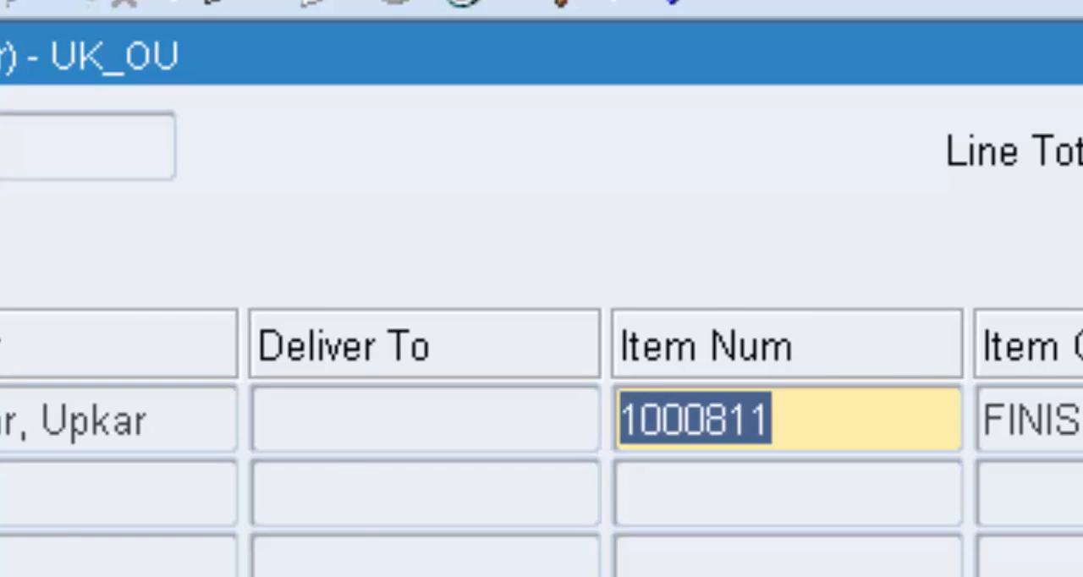
{"action": "scroll", "coordinate": [542, 442], "scroll_direction": "right", "scroll_amount": 10}
{"action": "scroll", "coordinate": [541, 441], "scroll_direction": "right", "scroll_amount": 3}
{"action": "scroll", "coordinate": [542, 442], "scroll_direction": "left", "scroll_amount": 15}
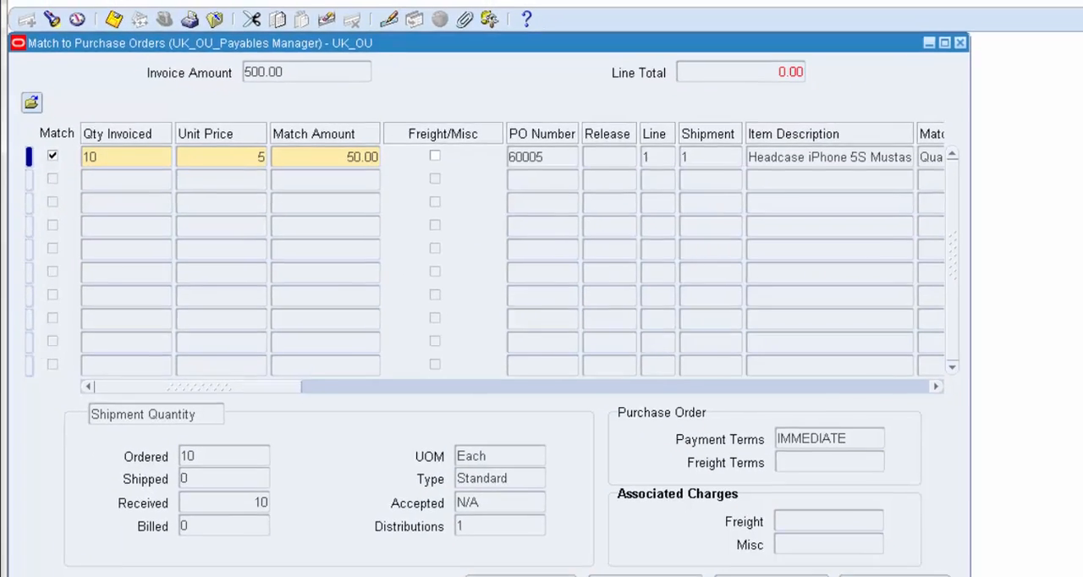
View the purchase order from the matching window and check its shipment's order number, line and item
{"action": "left_click", "coordinate": [484, 543]}
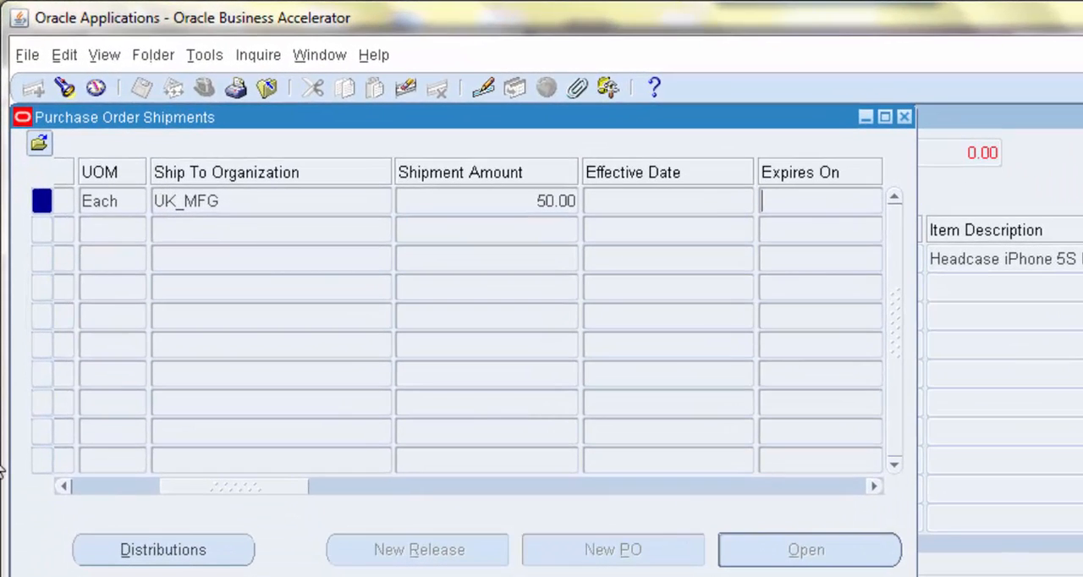
{"action": "left_click", "coordinate": [82, 482]}
{"action": "left_click", "coordinate": [147, 204]}
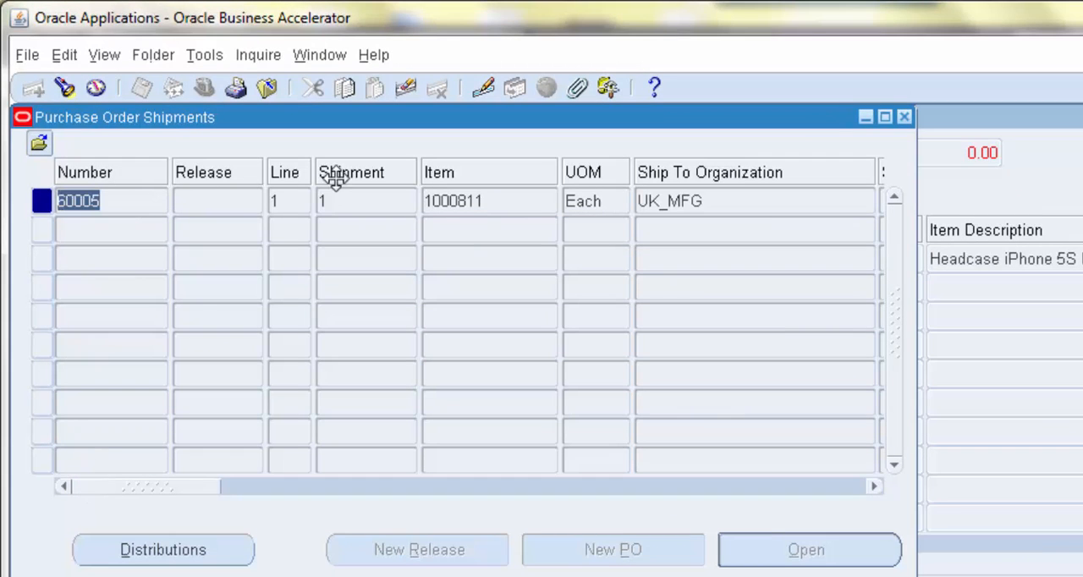
{"action": "left_click", "coordinate": [299, 198]}
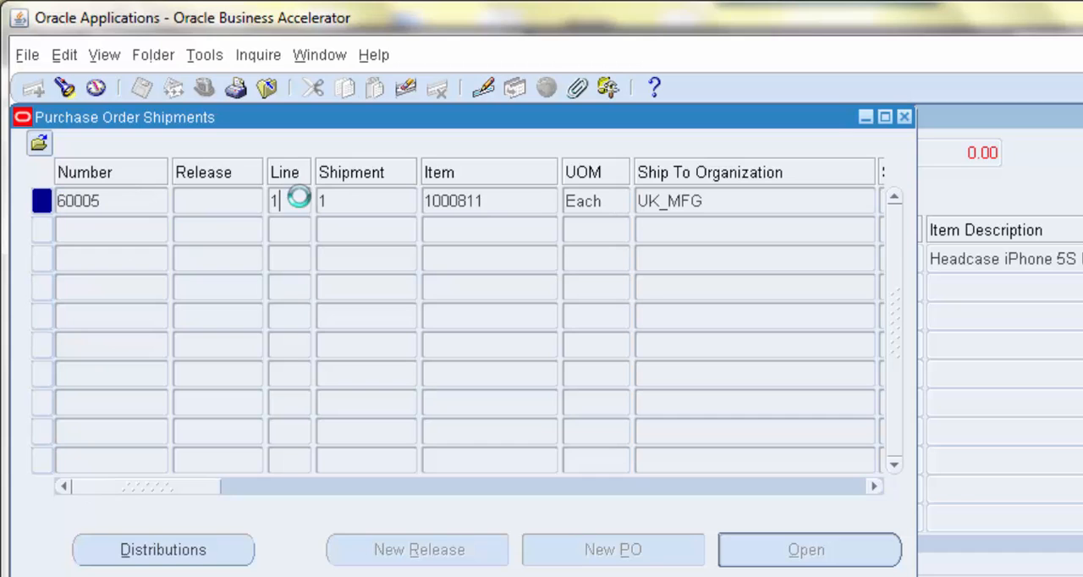
{"action": "left_click", "coordinate": [512, 200]}
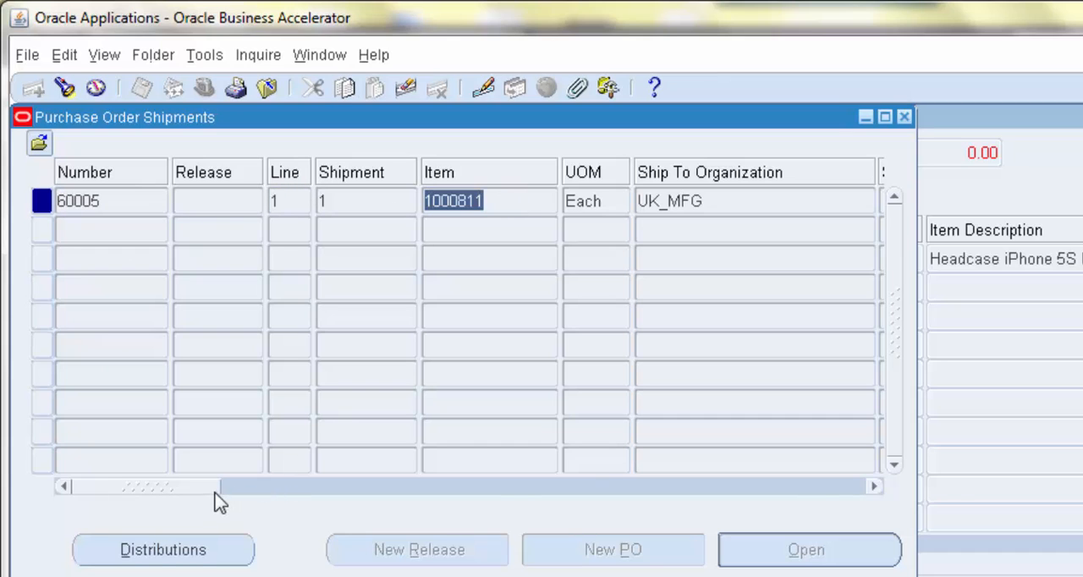
Review the shipment's ship-to organization, shipment amount, and ordered, due and received quantities
{"action": "left_click_drag", "start_coordinate": [215, 493], "coordinate": [318, 489]}
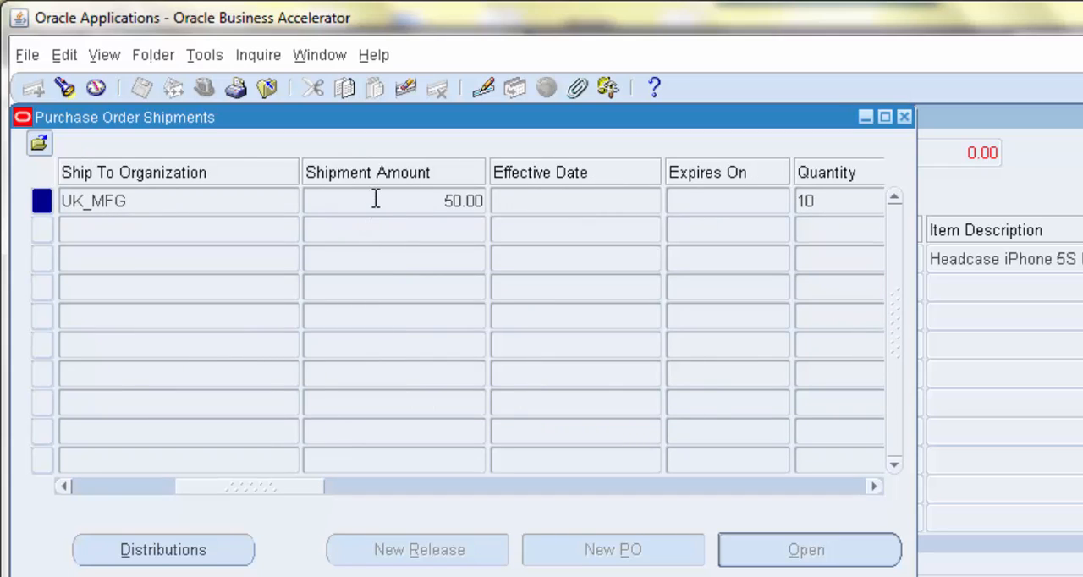
{"action": "left_click", "coordinate": [199, 200]}
{"action": "left_click_drag", "start_coordinate": [246, 484], "coordinate": [367, 486]}
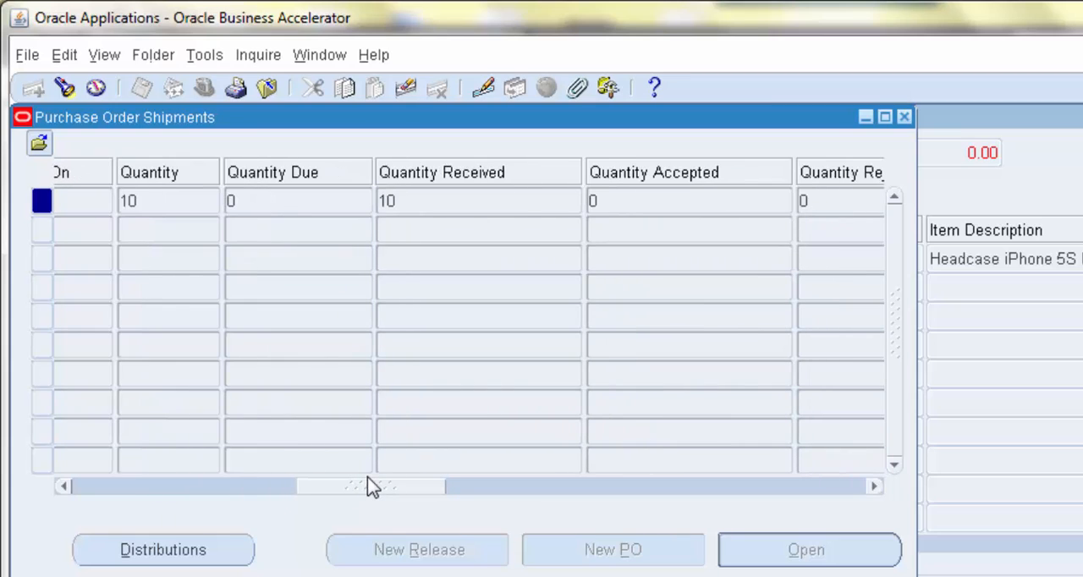
{"action": "left_click", "coordinate": [145, 205]}
{"action": "key", "text": "Tab"}
Check the shipment's supplier, supplier site, currency, buyer and authorization status
{"action": "left_click_drag", "start_coordinate": [400, 491], "coordinate": [615, 479]}
{"action": "left_click", "coordinate": [326, 203]}
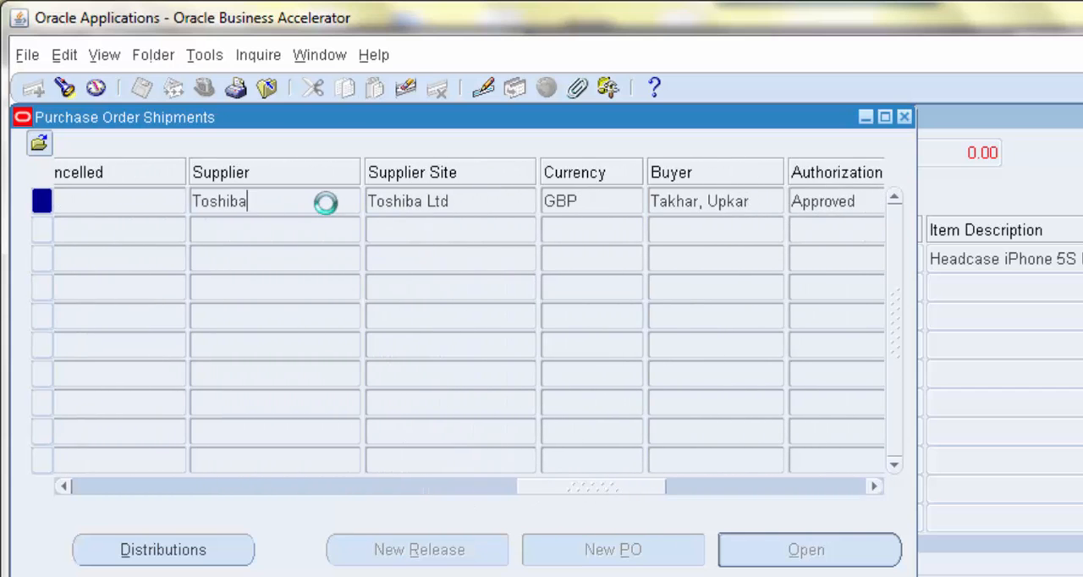
{"action": "left_click", "coordinate": [444, 201]}
{"action": "left_click", "coordinate": [611, 201]}
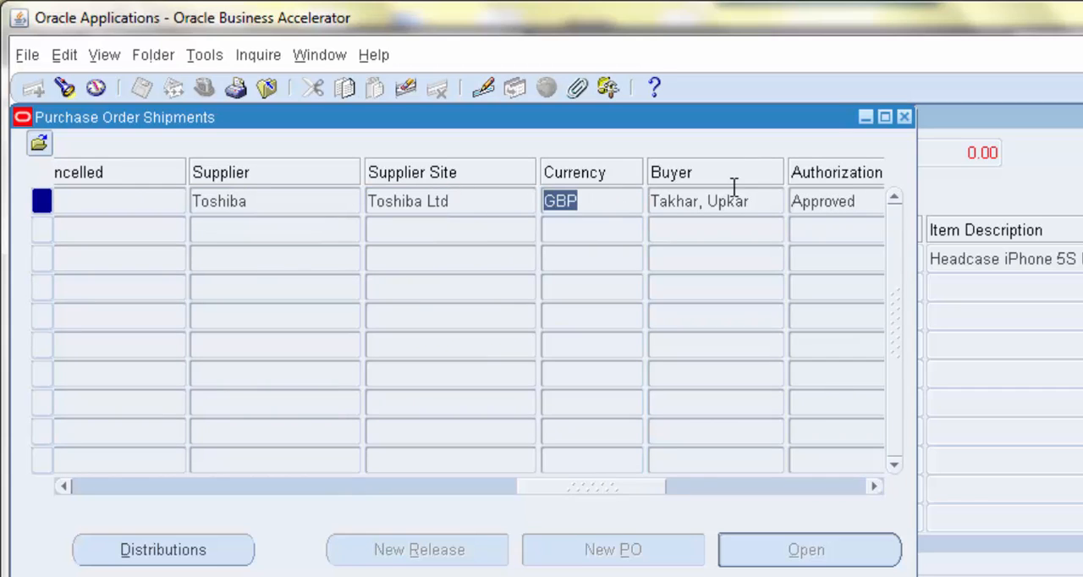
{"action": "left_click", "coordinate": [750, 201]}
{"action": "left_click", "coordinate": [840, 207]}
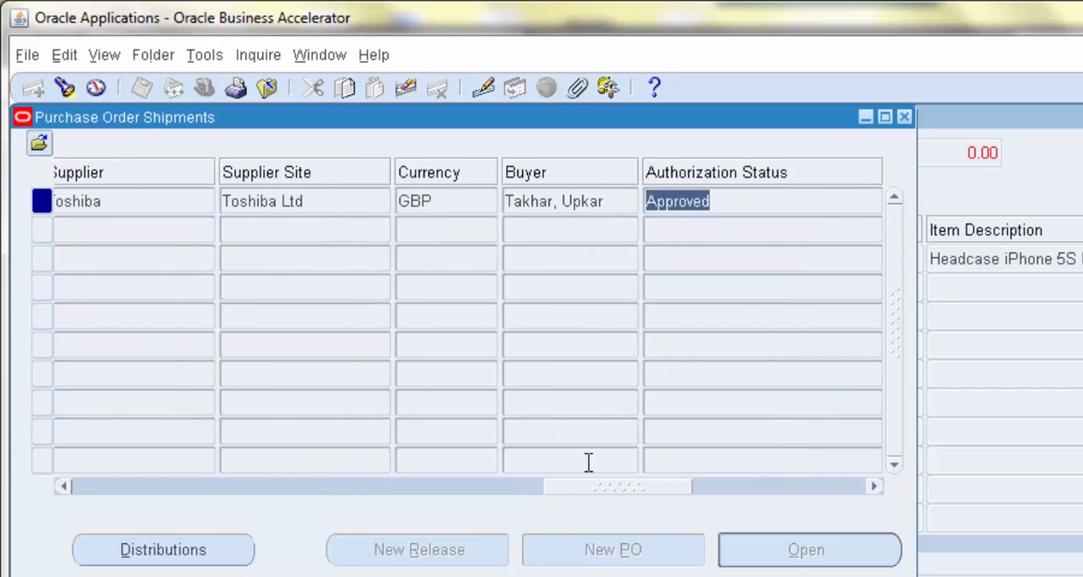
Check the shipment's need-by date and invoice match option, and close the Purchase Order Shipments window
{"action": "left_click_drag", "start_coordinate": [599, 489], "coordinate": [699, 493]}
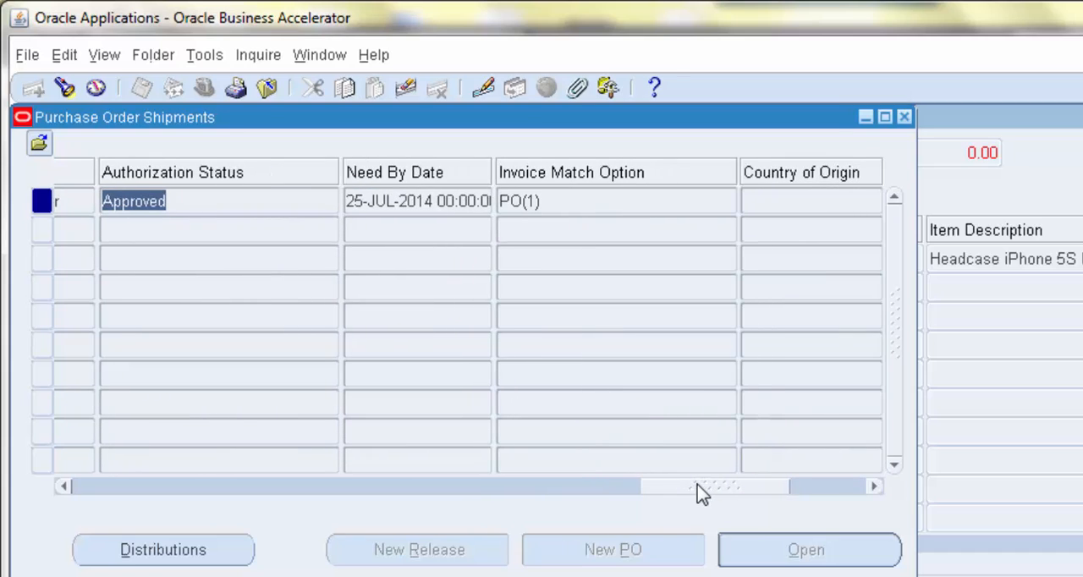
{"action": "left_click", "coordinate": [622, 196]}
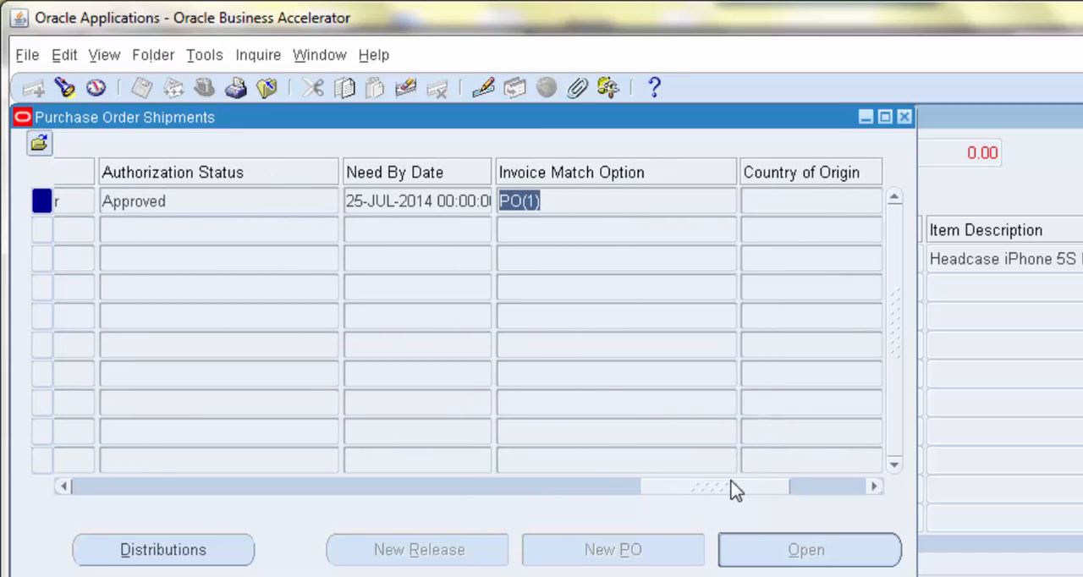
{"action": "left_click", "coordinate": [832, 486]}
{"action": "left_click_drag", "start_coordinate": [828, 495], "coordinate": [90, 481]}
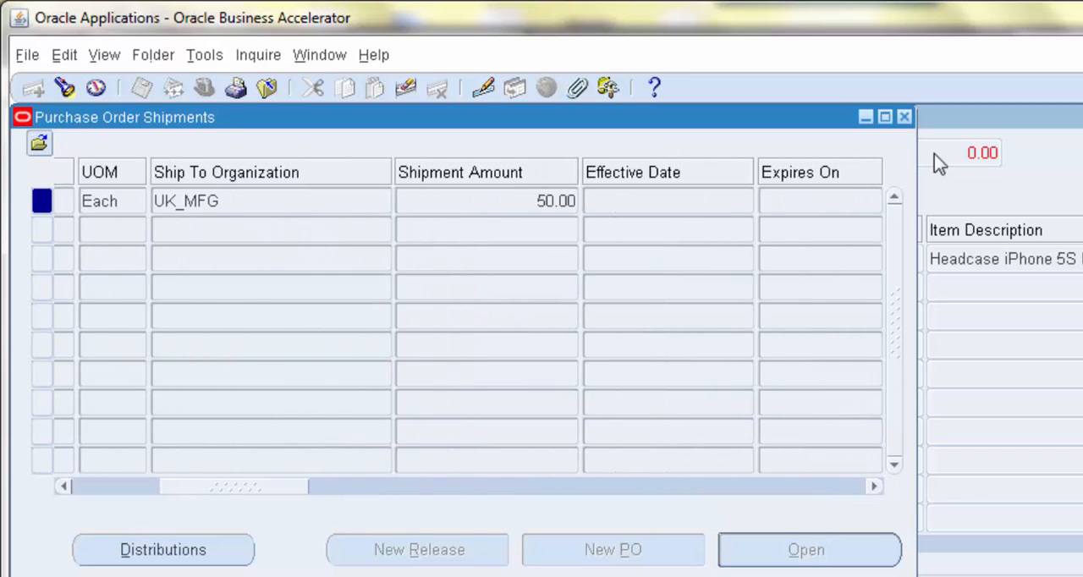
{"action": "left_click", "coordinate": [905, 118]}
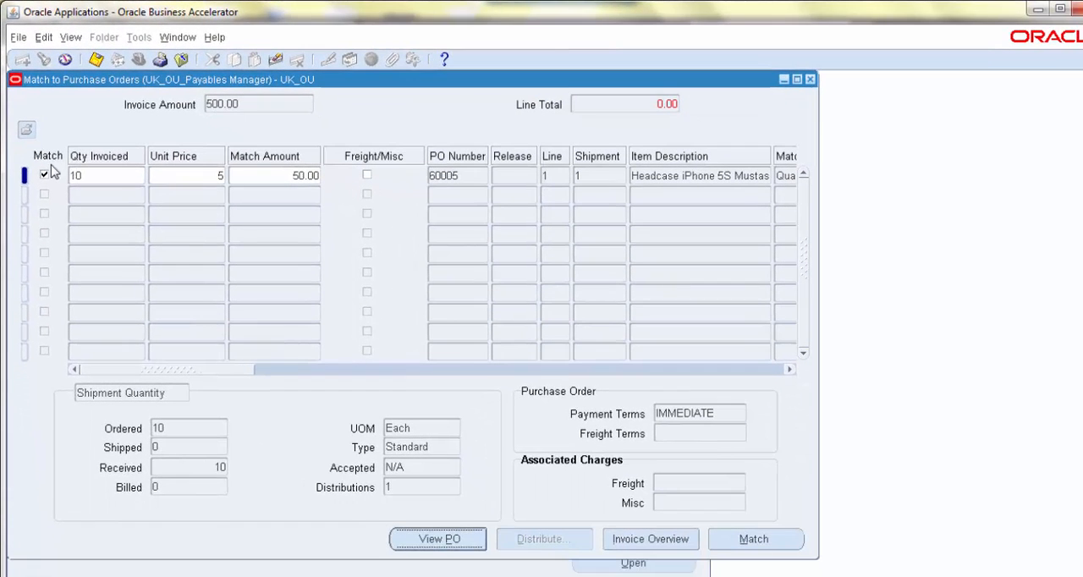
Check the invoiced quantity on the selected purchase order line and match the invoice to it
{"action": "left_click", "coordinate": [111, 176]}
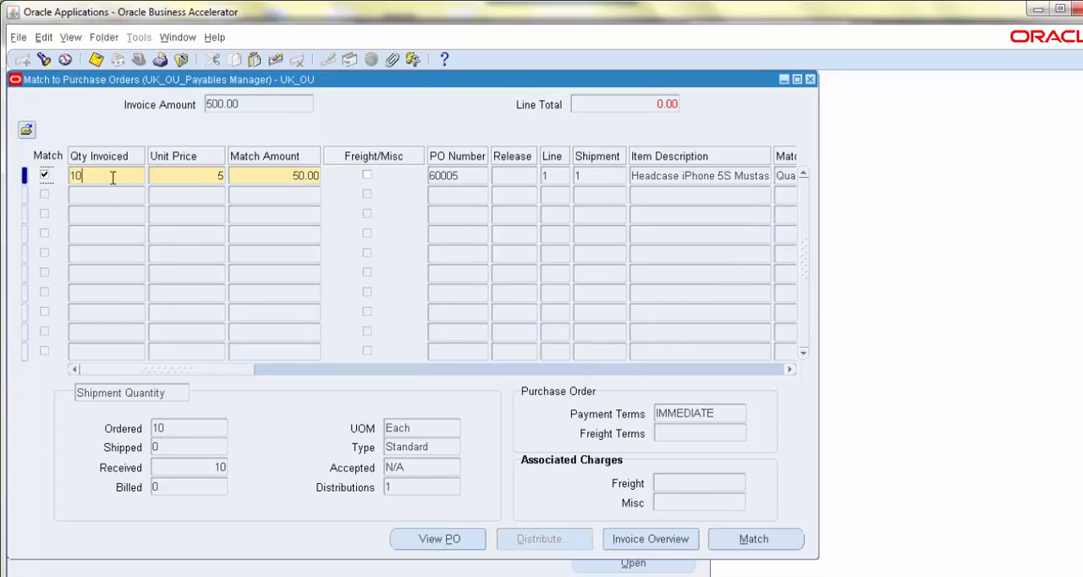
{"action": "double_click", "coordinate": [93, 176]}
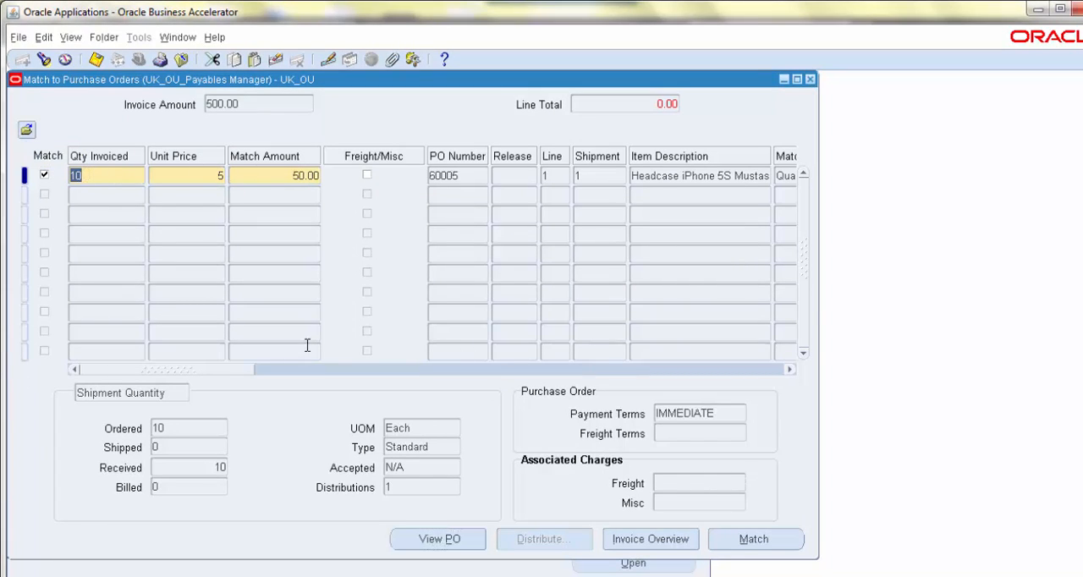
{"action": "left_click", "coordinate": [772, 540]}
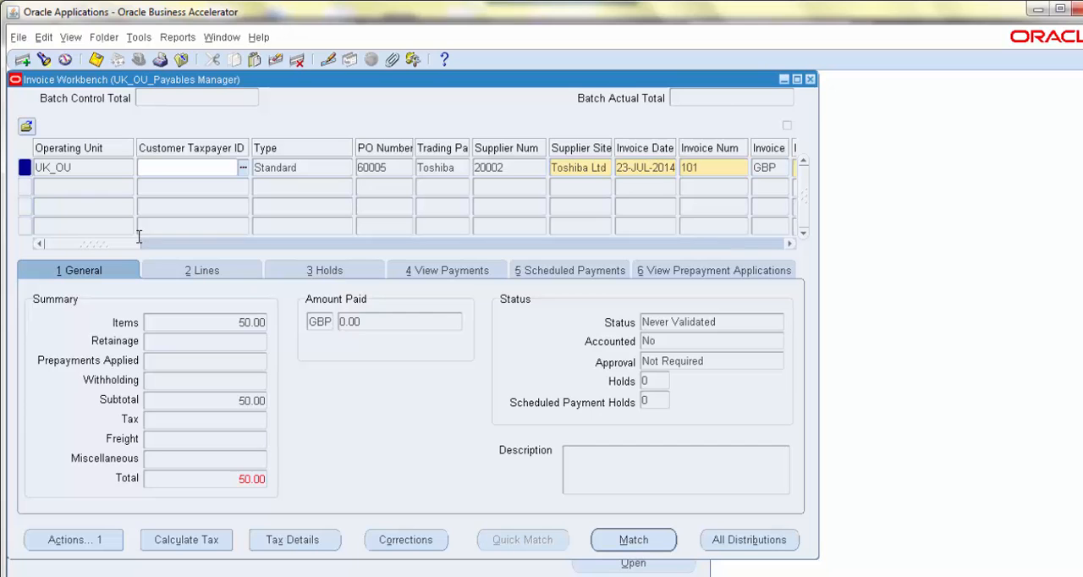
Change the Toshiba invoice's amount to 50 in the Invoice Workbench
{"action": "left_click", "coordinate": [140, 249]}
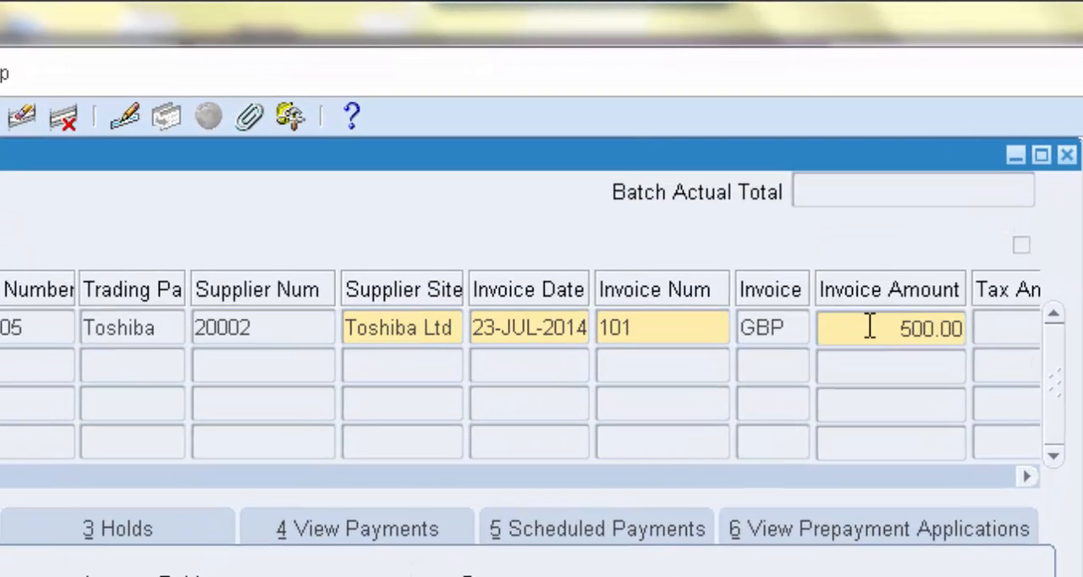
{"action": "left_click", "coordinate": [870, 328]}
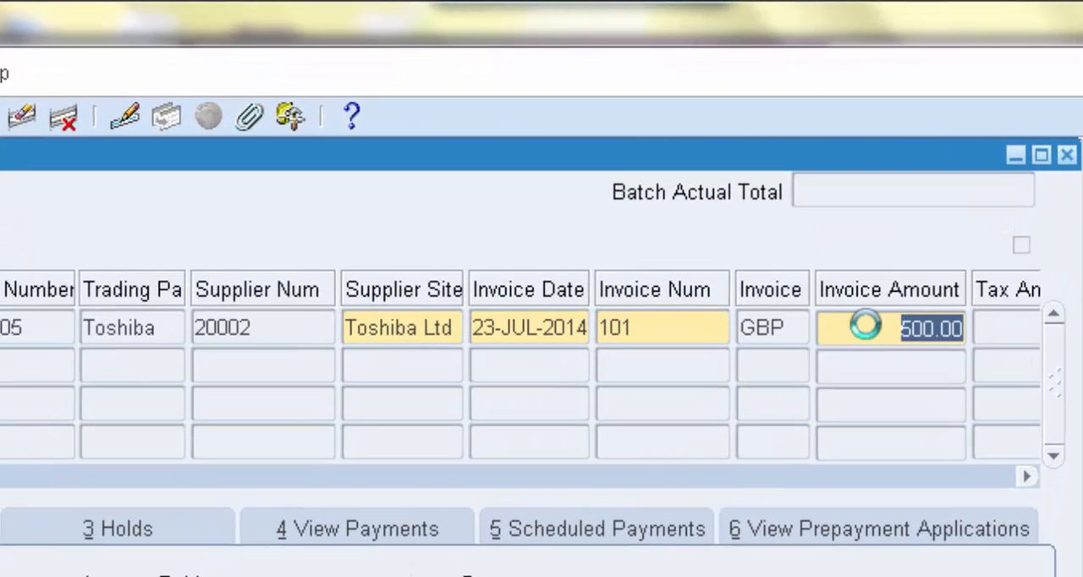
{"action": "type", "text": "50"}
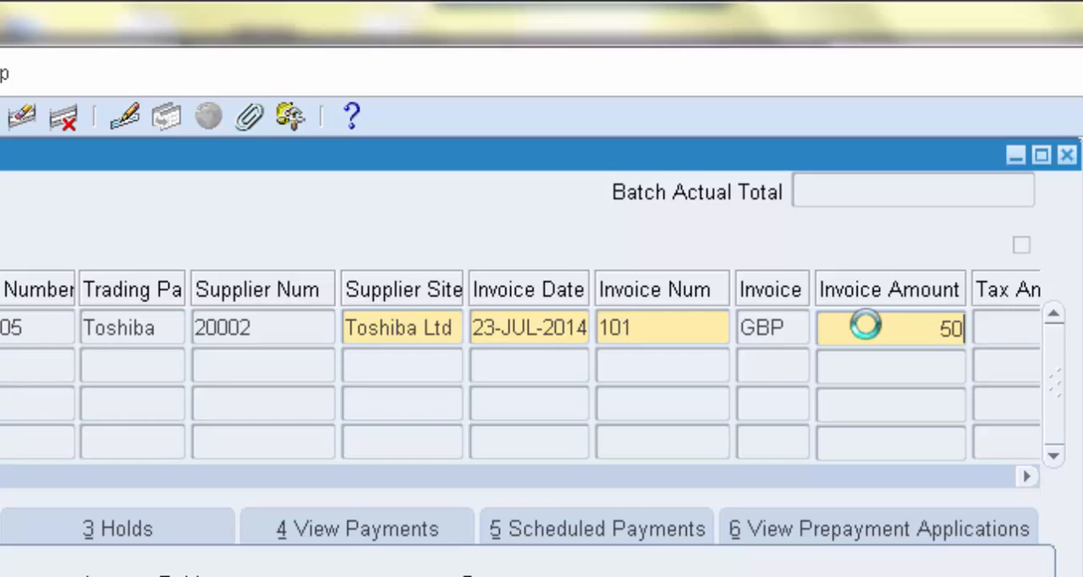
Commit the Toshiba invoice's new amount and save the invoice record
{"action": "left_click", "coordinate": [794, 327]}
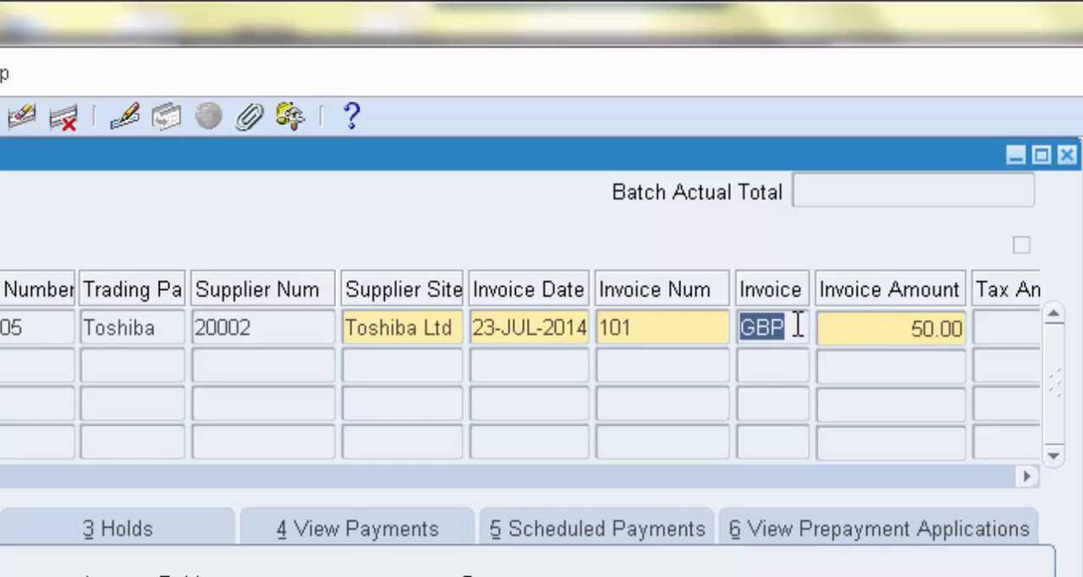
{"action": "left_click", "coordinate": [796, 328]}
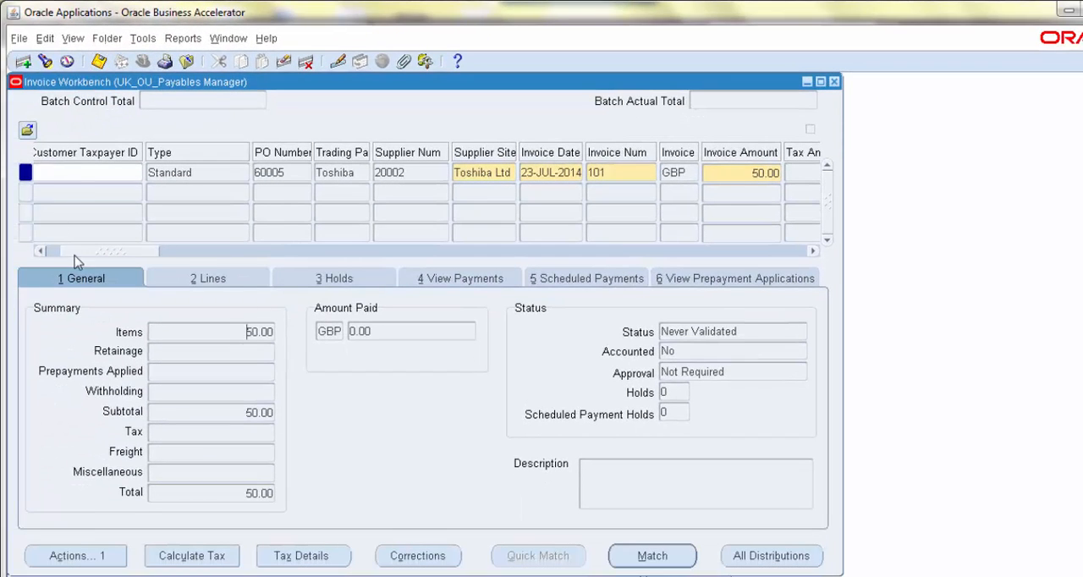
{"action": "left_click", "coordinate": [41, 252]}
{"action": "left_click", "coordinate": [99, 61]}
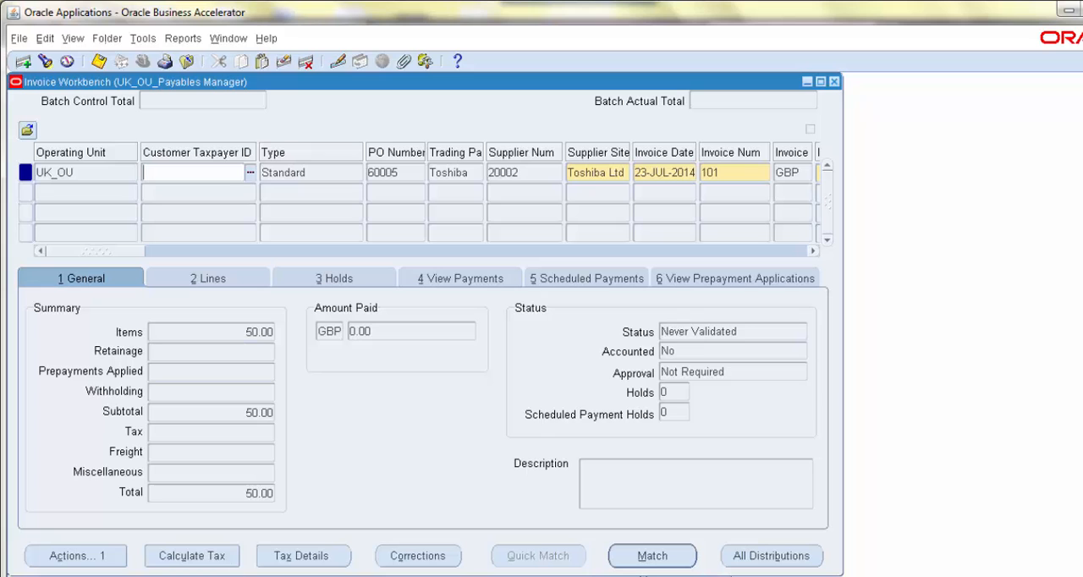
Check the invoice's validation and accounting statuses in the Invoice Workbench
{"action": "left_click", "coordinate": [750, 331]}
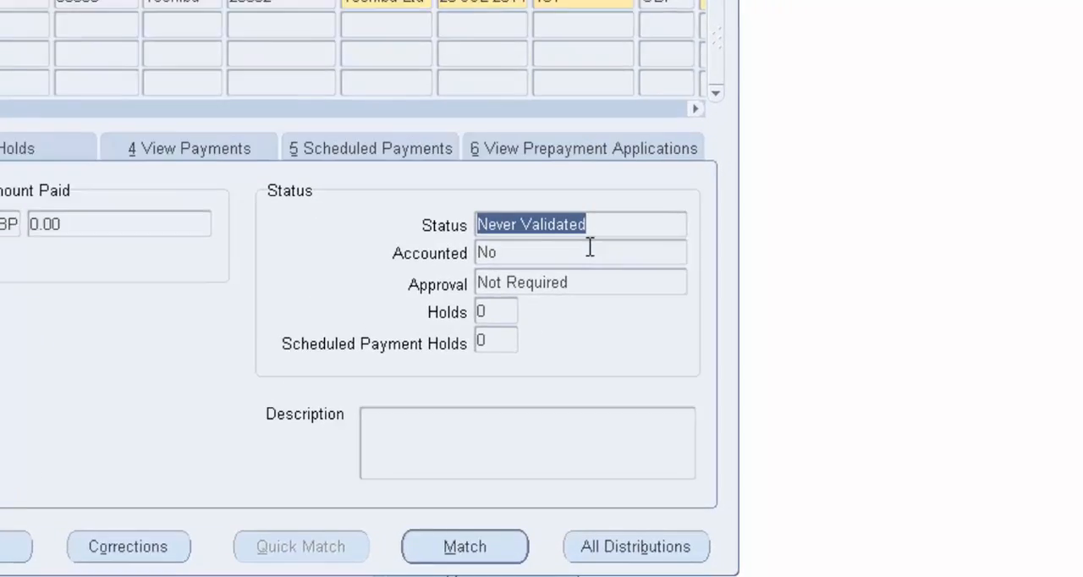
{"action": "left_click", "coordinate": [598, 257]}
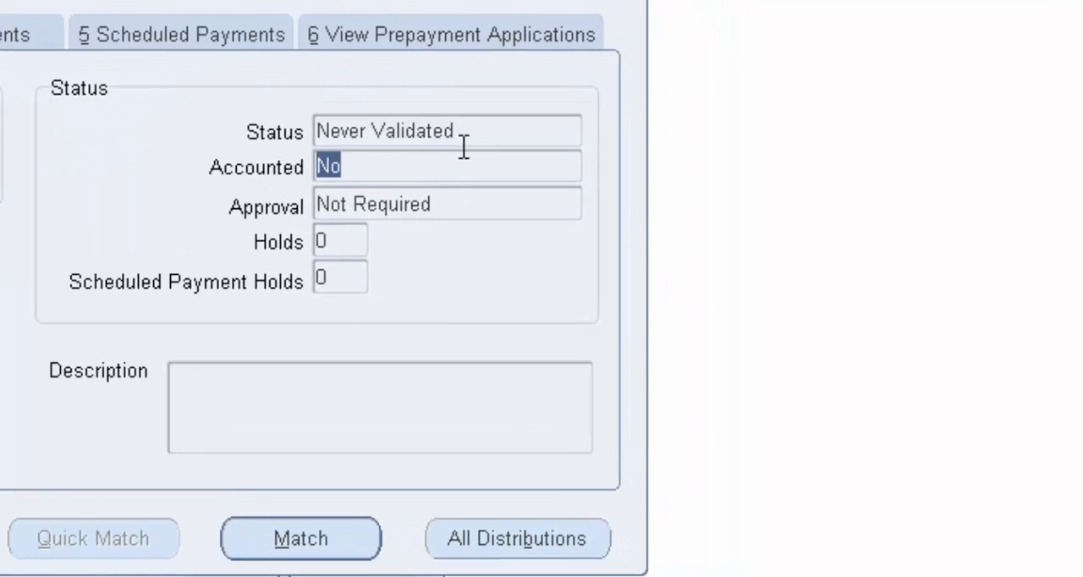
{"action": "left_click", "coordinate": [476, 134]}
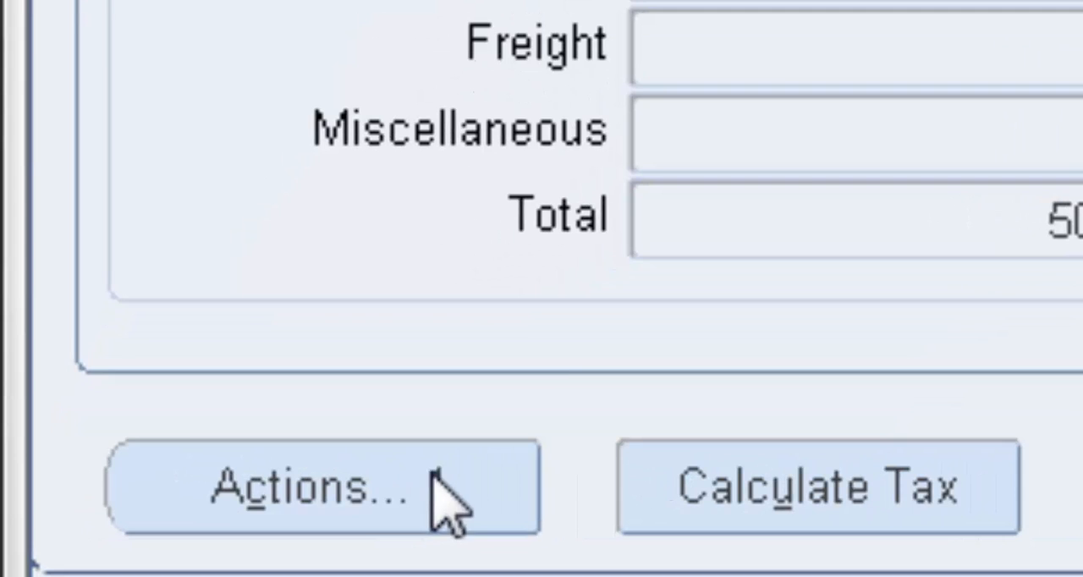
Validate the Toshiba invoice and check its validation and accounting statuses
{"action": "left_click", "coordinate": [132, 546]}
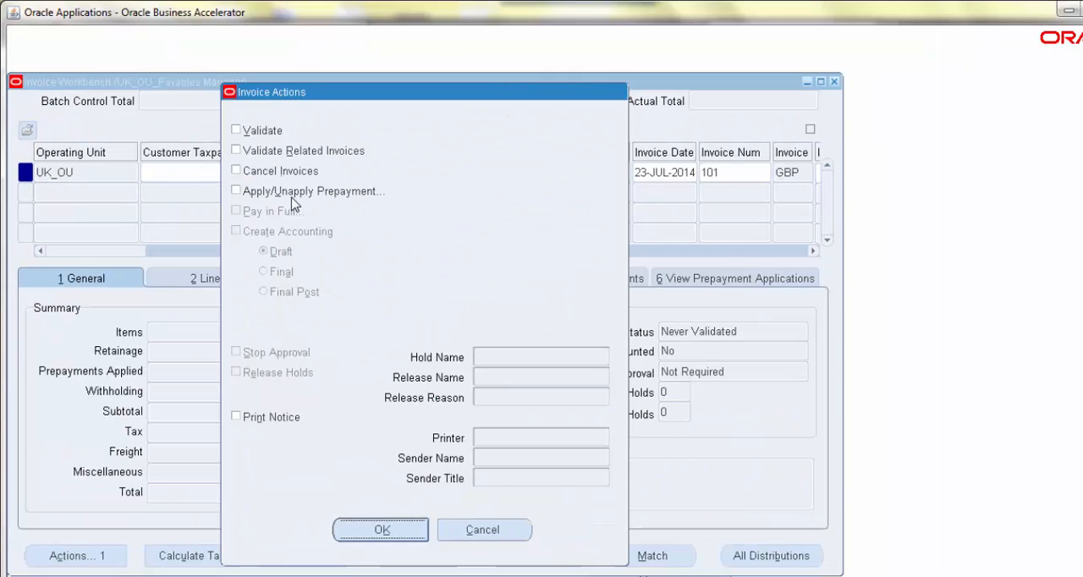
{"action": "left_click", "coordinate": [236, 131]}
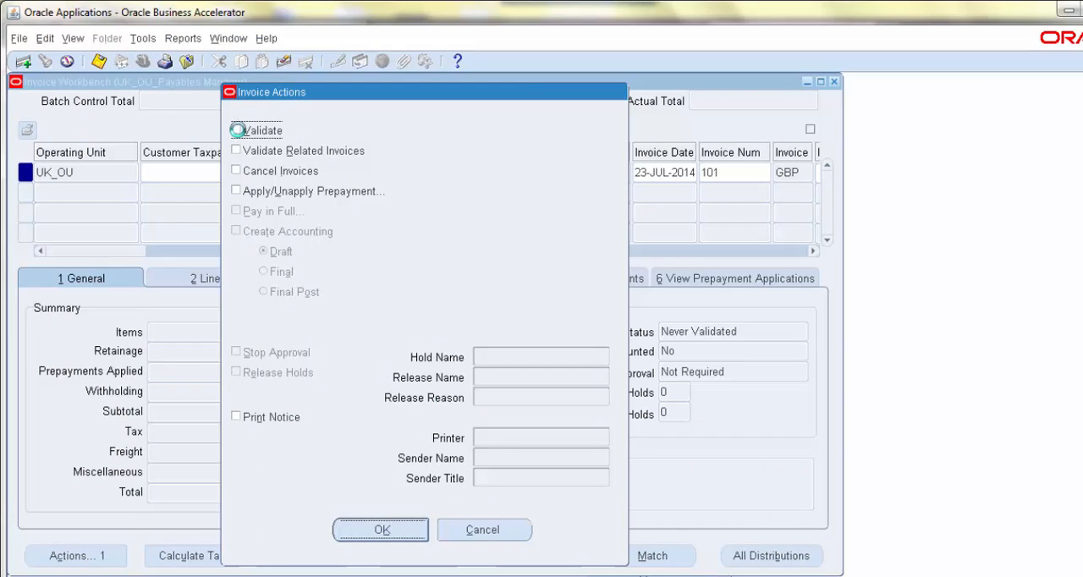
{"action": "left_click", "coordinate": [380, 532]}
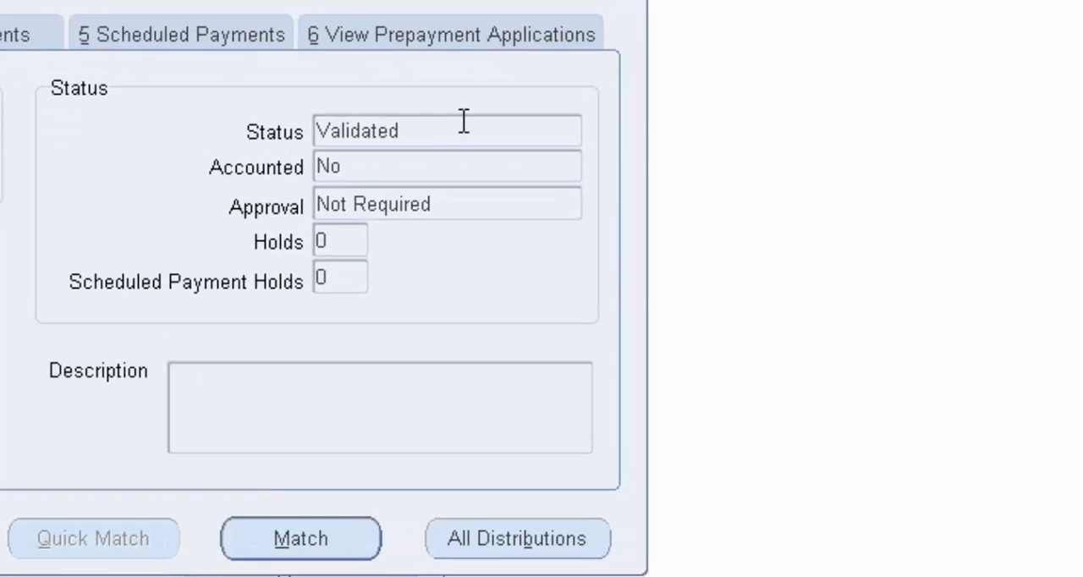
{"action": "double_click", "coordinate": [463, 120]}
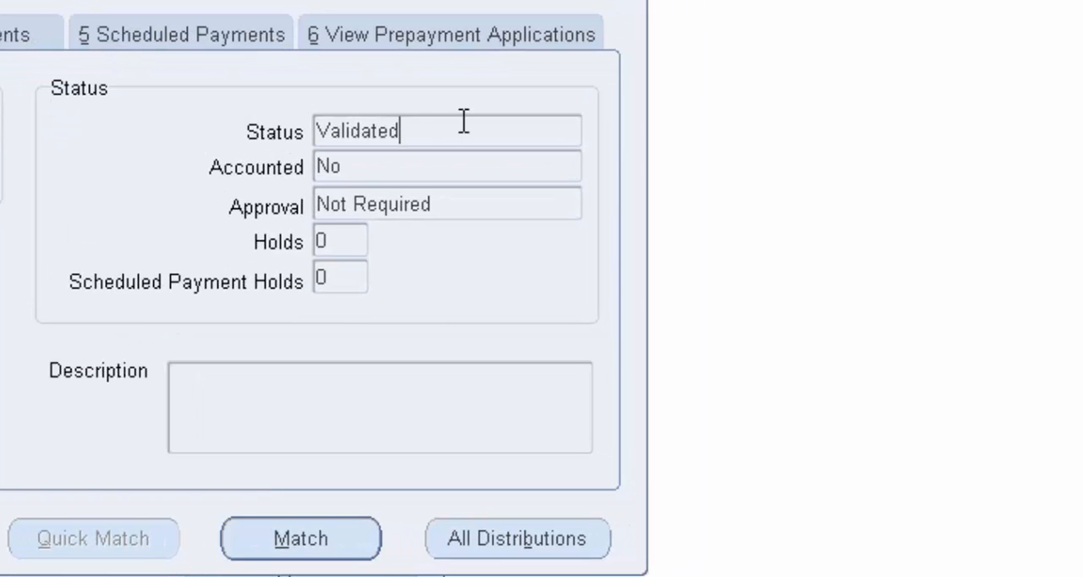
{"action": "double_click", "coordinate": [410, 167]}
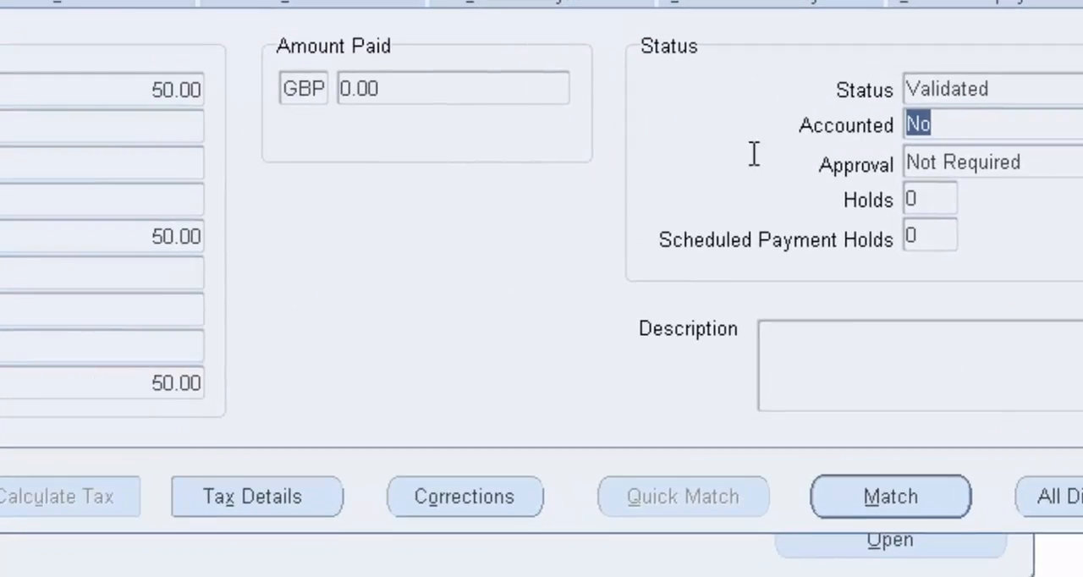
Create the invoice's accounting with the Final Post option and acknowledge the note
{"action": "left_click", "coordinate": [168, 488]}
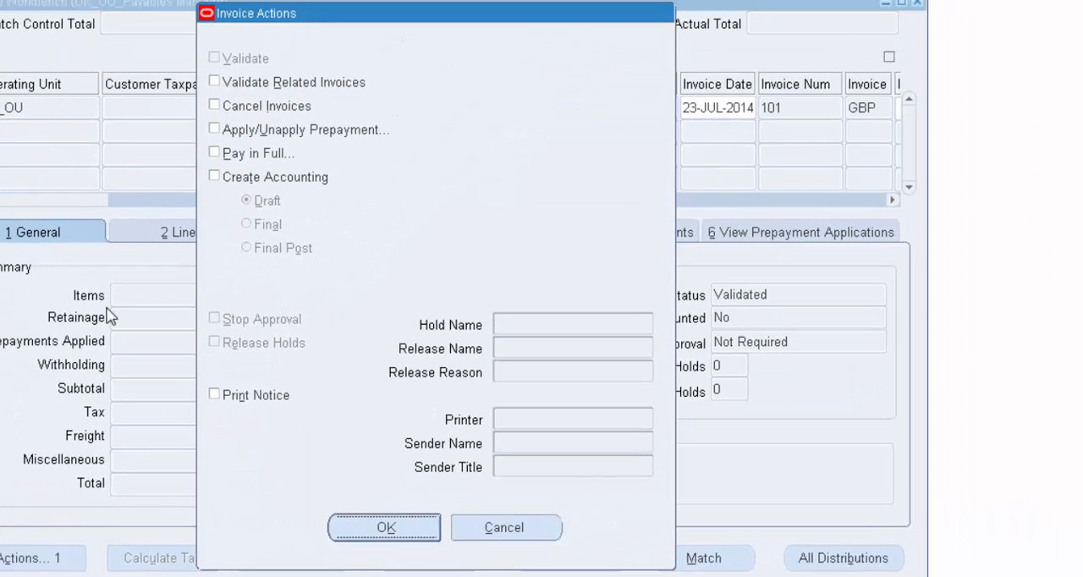
{"action": "left_click", "coordinate": [215, 176]}
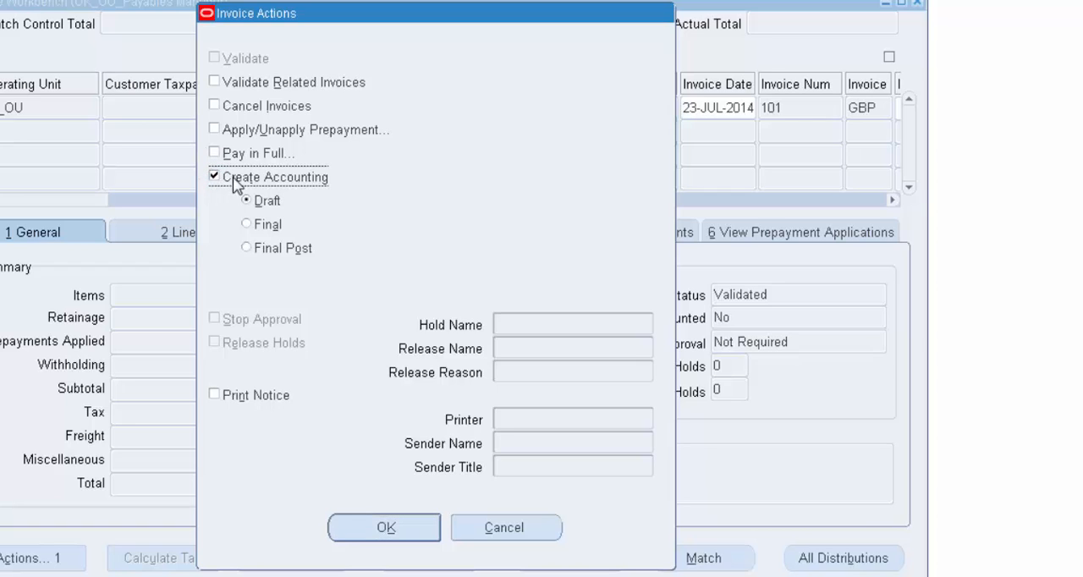
{"action": "left_click", "coordinate": [248, 224]}
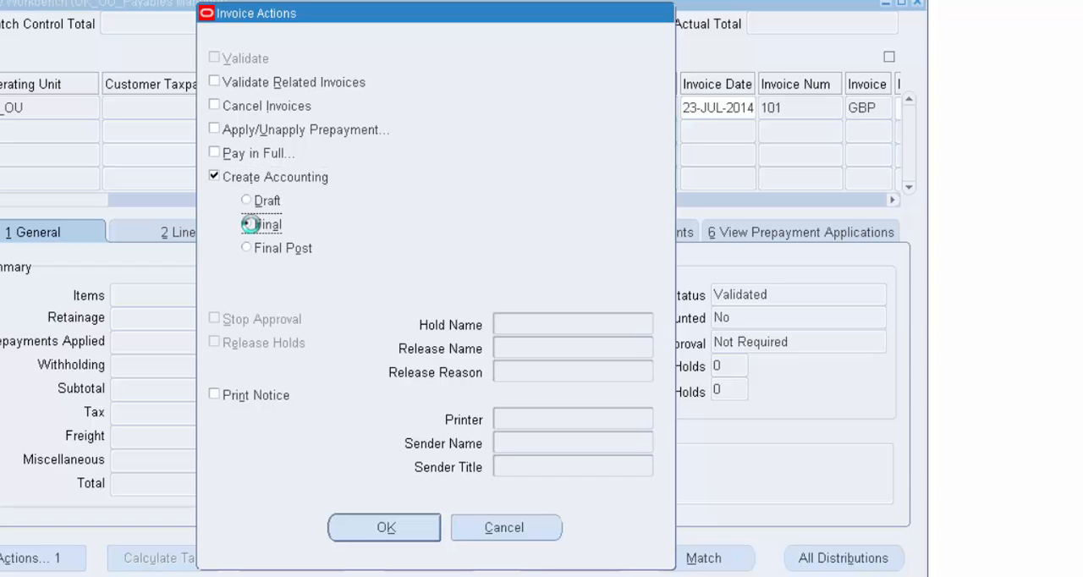
{"action": "left_click", "coordinate": [251, 247]}
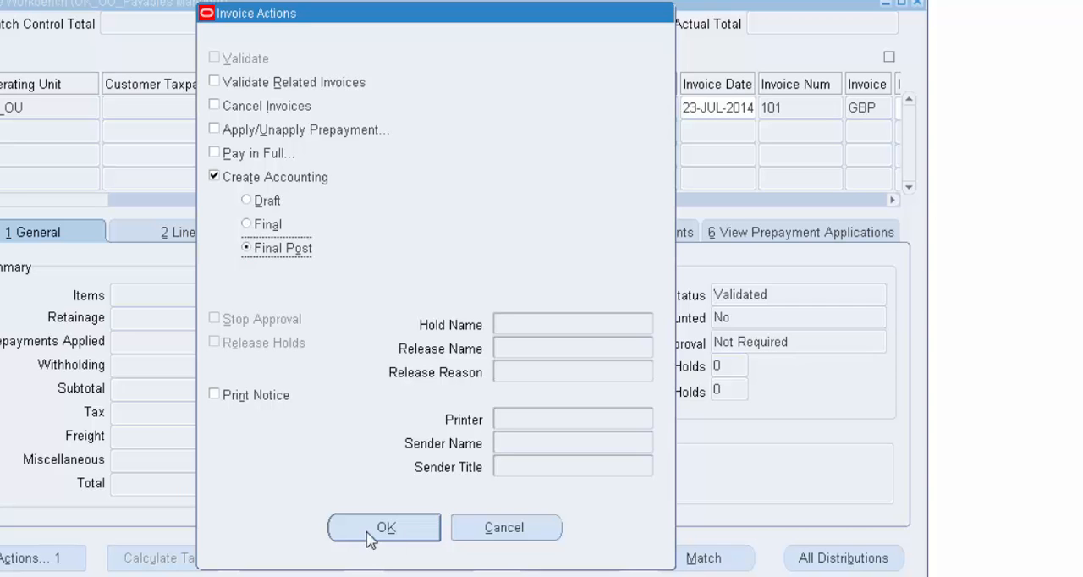
{"action": "left_click", "coordinate": [373, 533]}
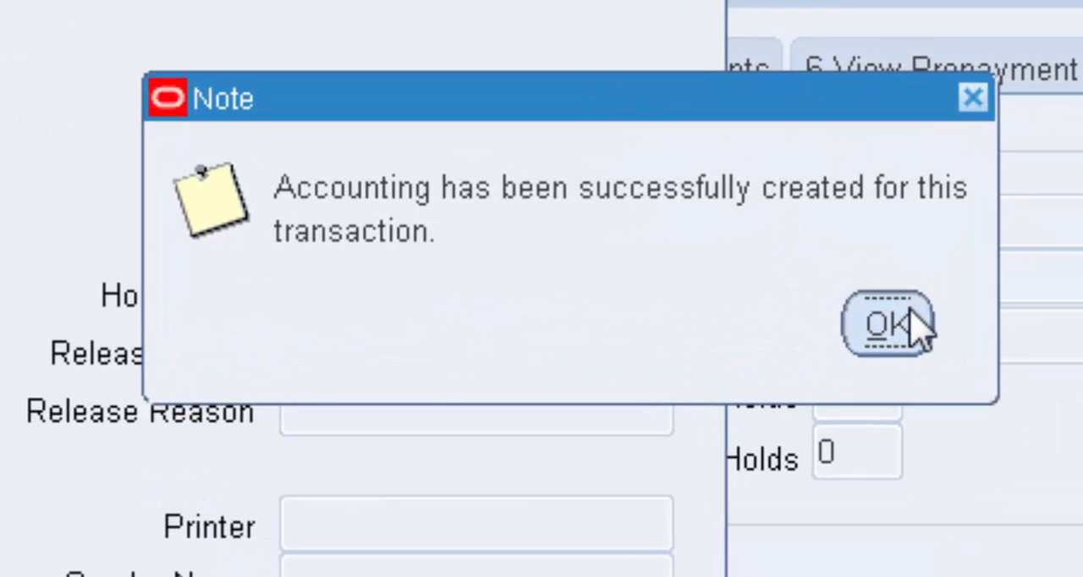
{"action": "left_click", "coordinate": [911, 325]}
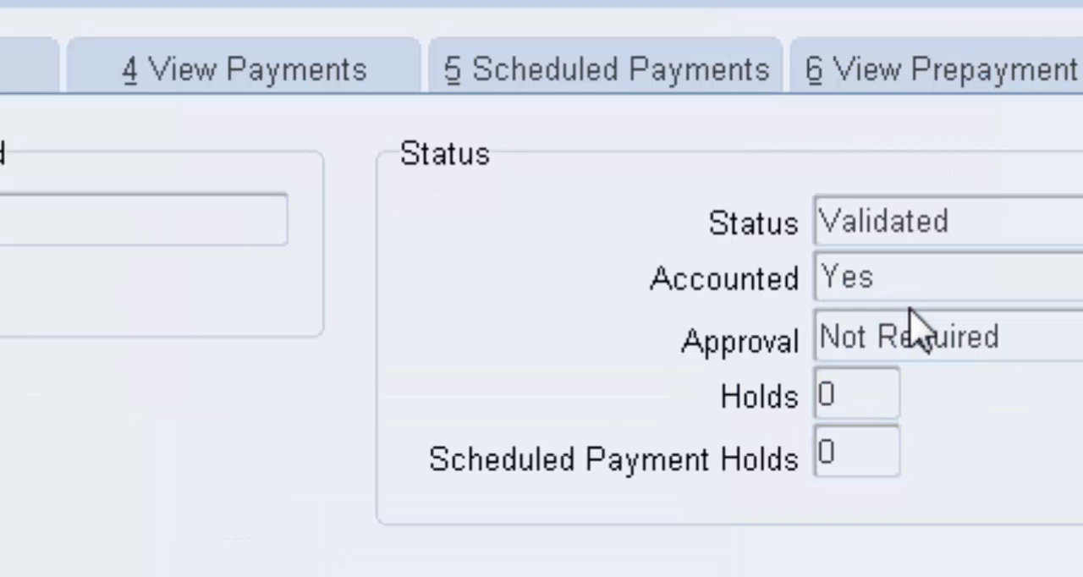
Check the invoice's accounting and validation statuses, and open the journal entries of its Invoice Validated accounting event
{"action": "left_click", "coordinate": [913, 282]}
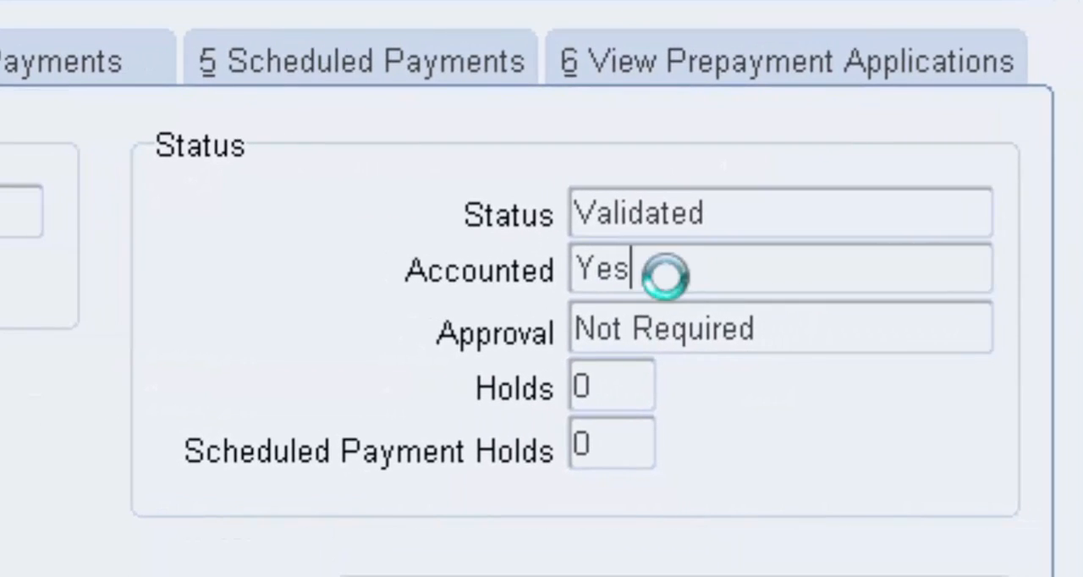
{"action": "left_click", "coordinate": [728, 215]}
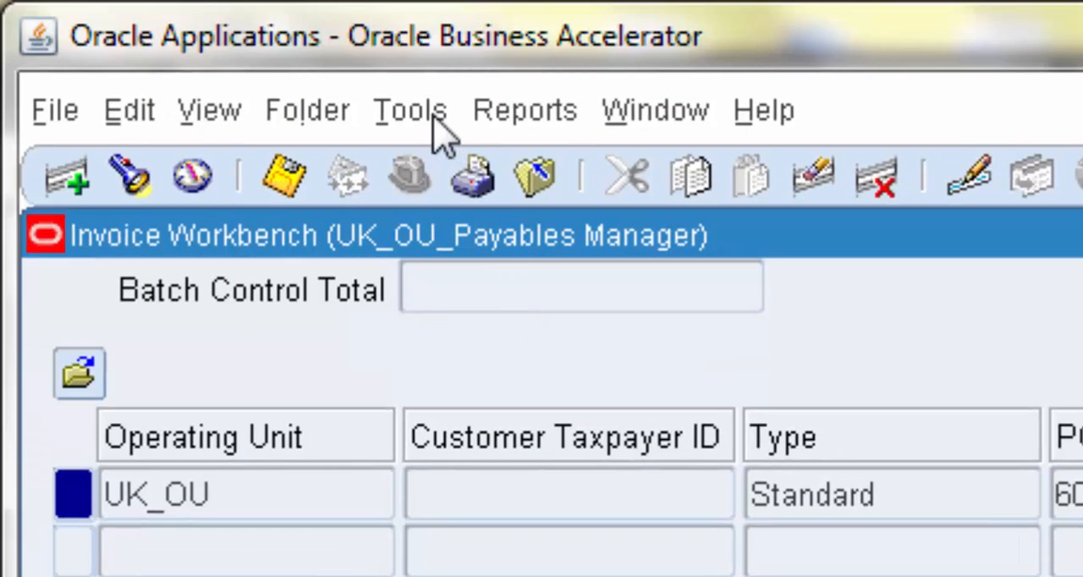
{"action": "left_click", "coordinate": [435, 119]}
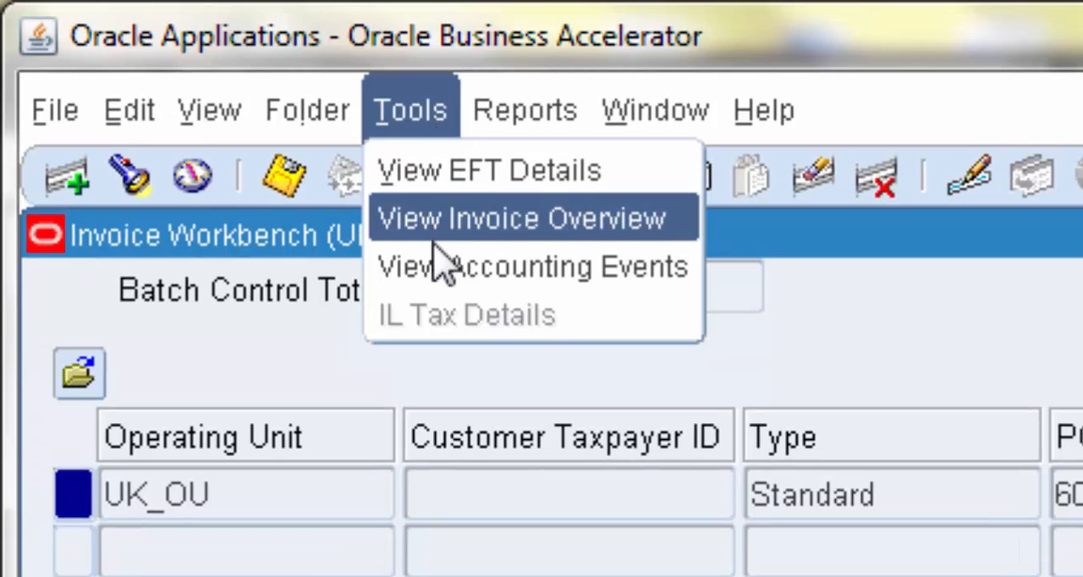
{"action": "left_click", "coordinate": [439, 269]}
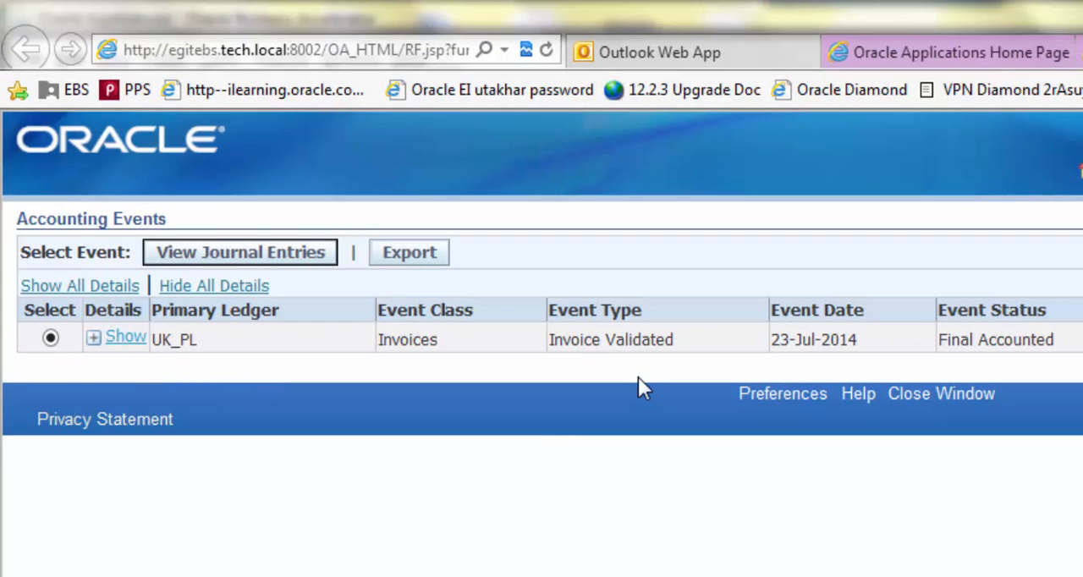
{"action": "left_click", "coordinate": [283, 259]}
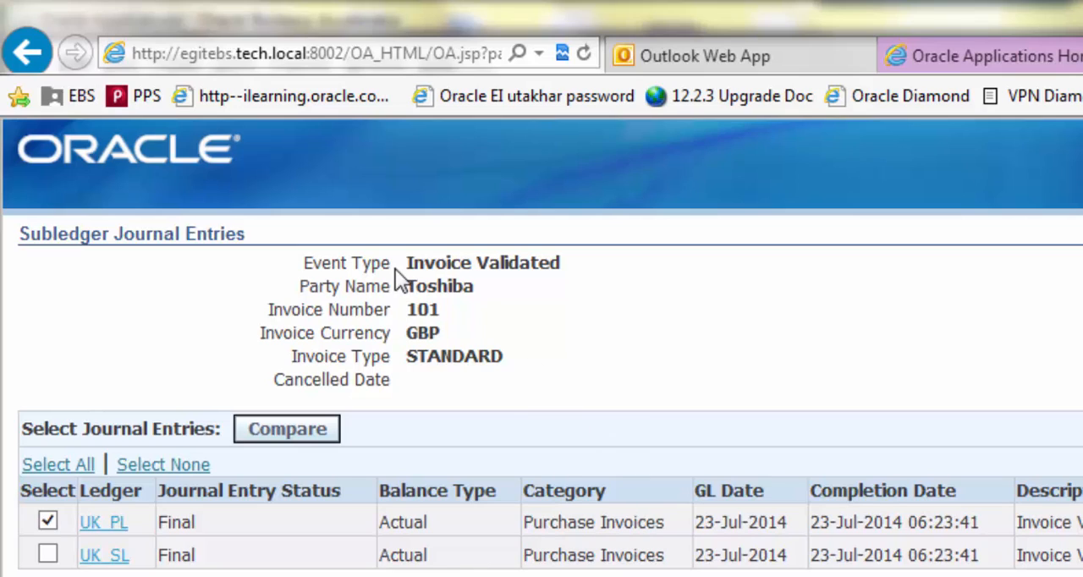
Check the event type, party name, invoice number, category and invoice date of the subledger journal entries
{"action": "left_click_drag", "start_coordinate": [408, 263], "coordinate": [523, 277]}
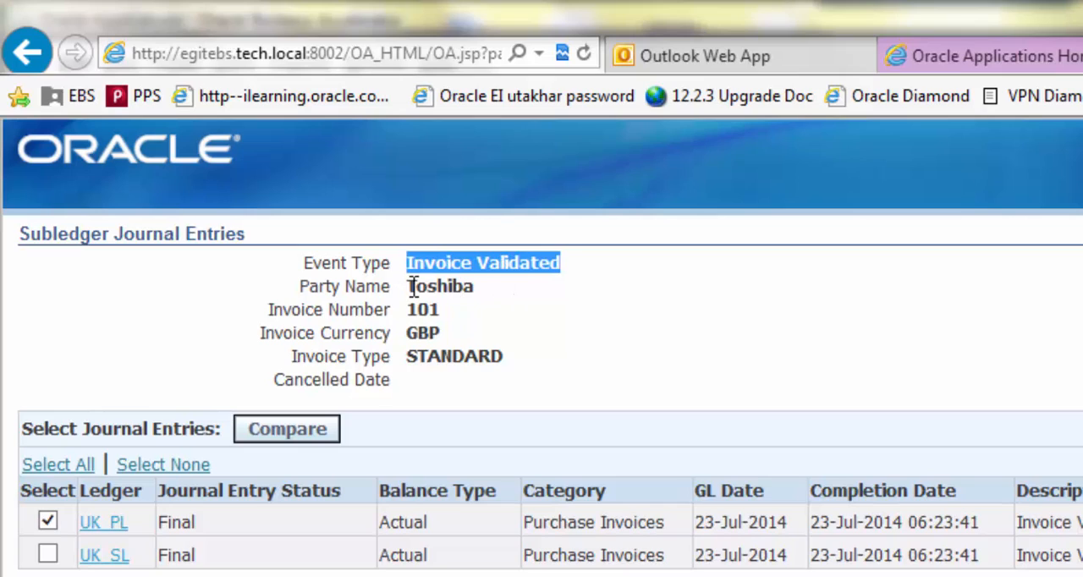
{"action": "left_click_drag", "start_coordinate": [409, 286], "coordinate": [478, 290]}
{"action": "left_click_drag", "start_coordinate": [410, 310], "coordinate": [442, 313]}
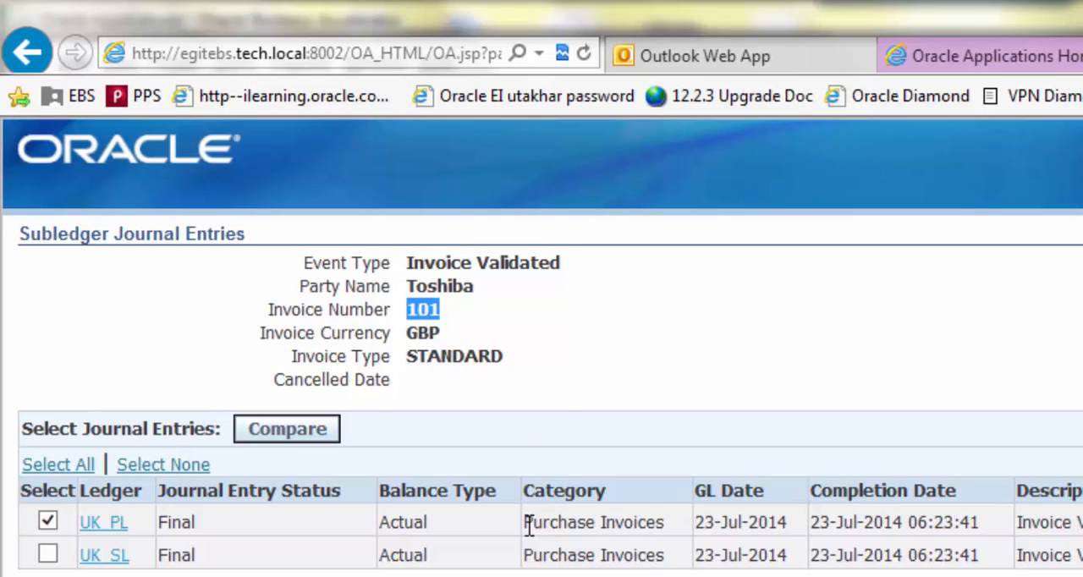
{"action": "left_click_drag", "start_coordinate": [525, 522], "coordinate": [652, 528]}
{"action": "left_click", "coordinate": [678, 365]}
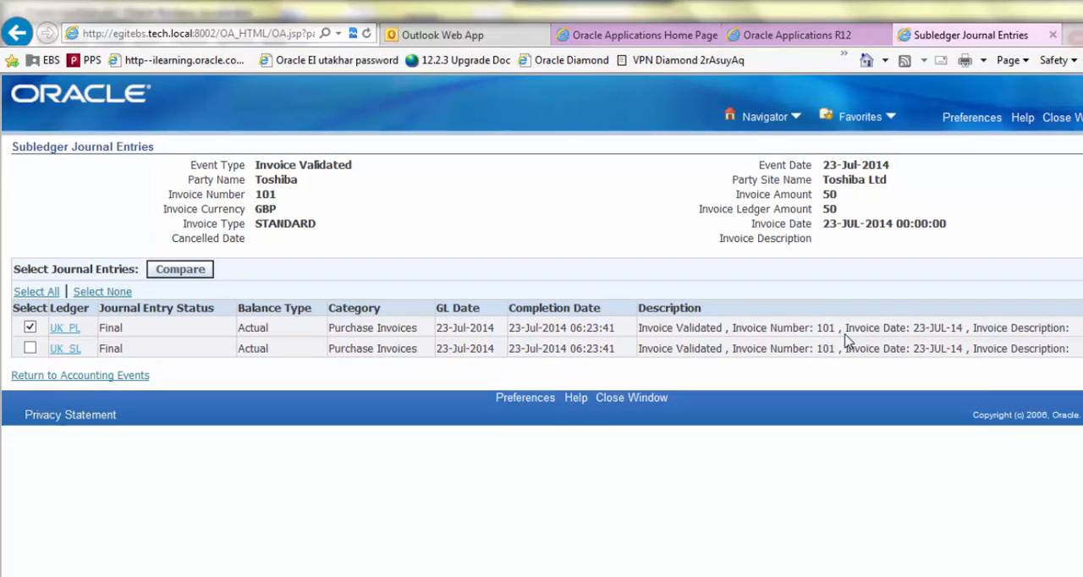
{"action": "left_click_drag", "start_coordinate": [847, 339], "coordinate": [946, 327]}
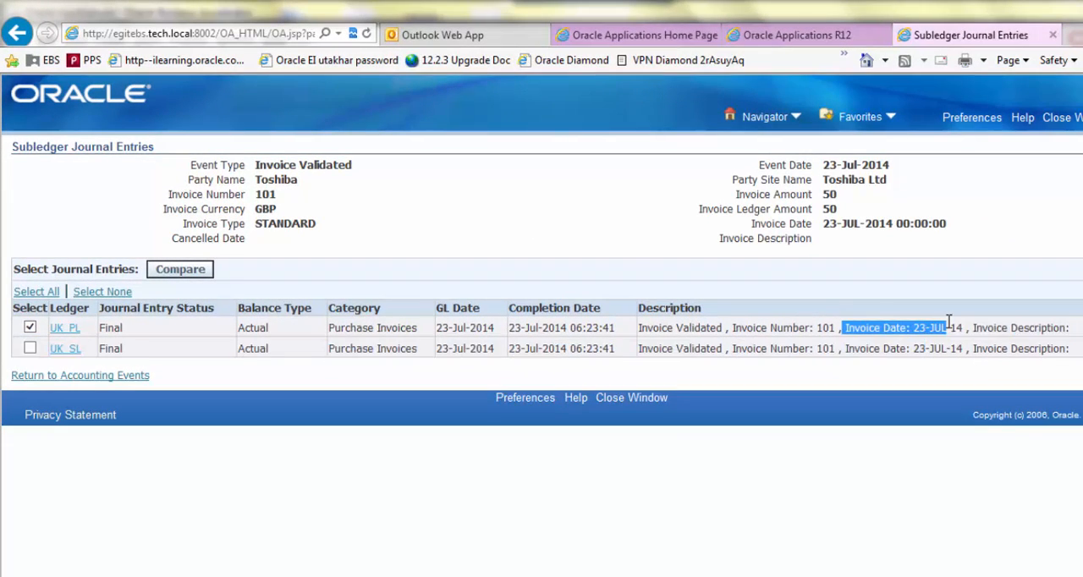
{"action": "left_click", "coordinate": [528, 227]}
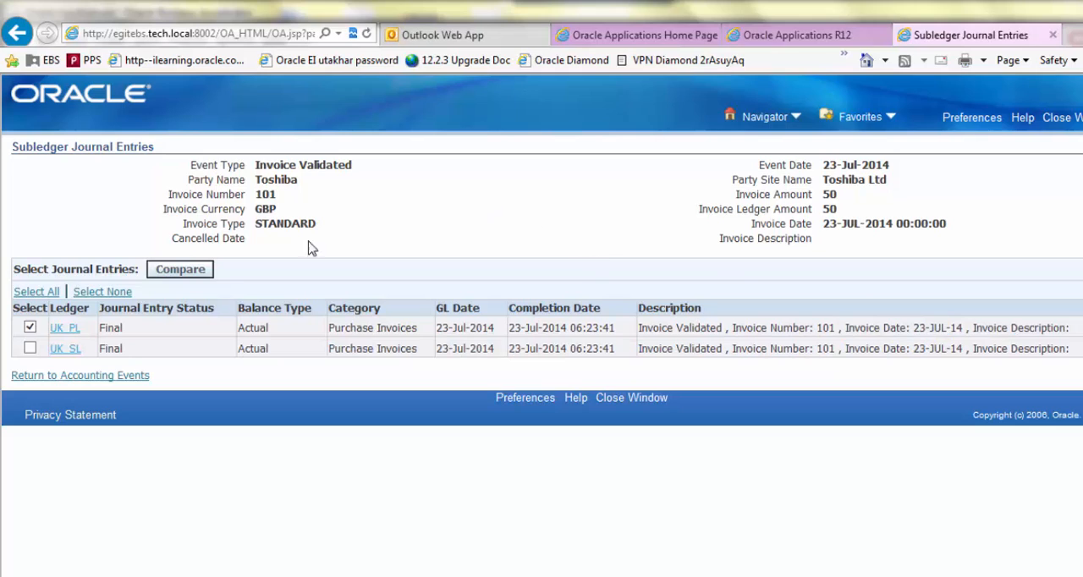
Open the UK_PL ledger's journal entry and check its ledger, entry status, GL date and party name
{"action": "left_click", "coordinate": [65, 330]}
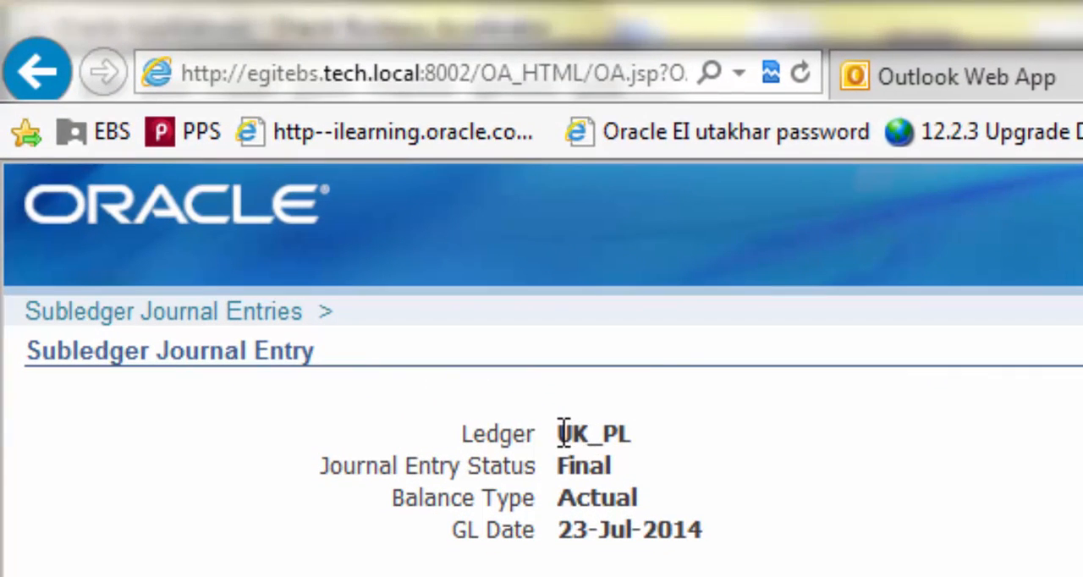
{"action": "left_click_drag", "start_coordinate": [390, 302], "coordinate": [435, 301]}
{"action": "left_click", "coordinate": [592, 471]}
{"action": "double_click", "coordinate": [593, 471]}
{"action": "left_click_drag", "start_coordinate": [562, 533], "coordinate": [704, 552]}
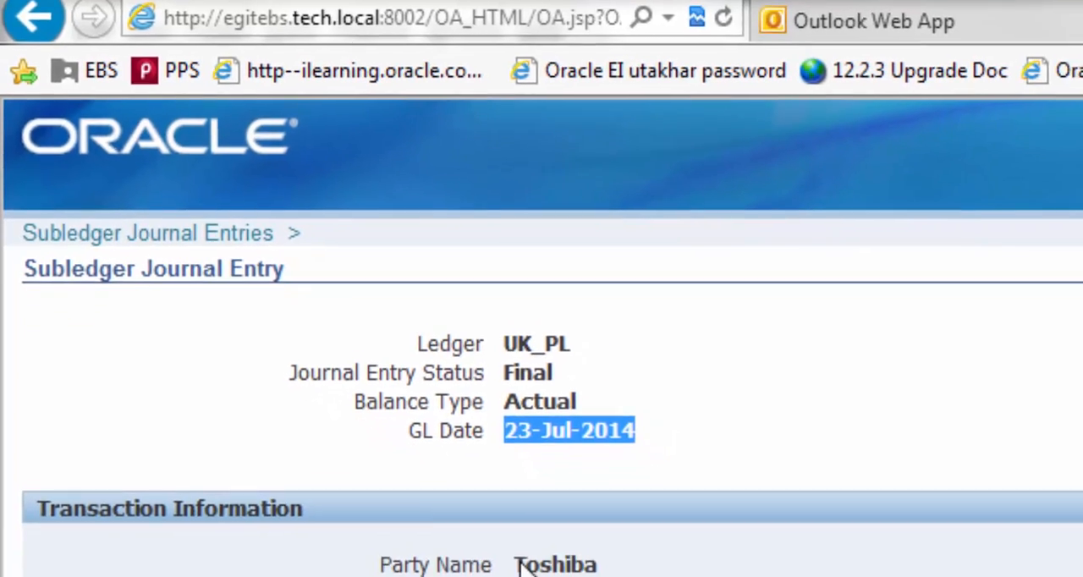
{"action": "left_click_drag", "start_coordinate": [522, 567], "coordinate": [568, 567]}
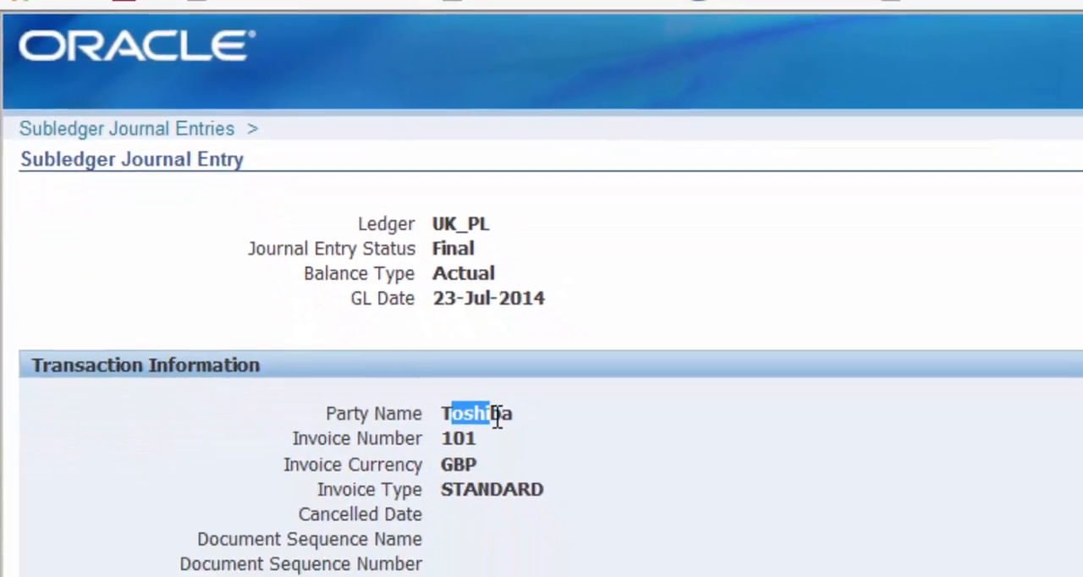
{"action": "left_click", "coordinate": [564, 506]}
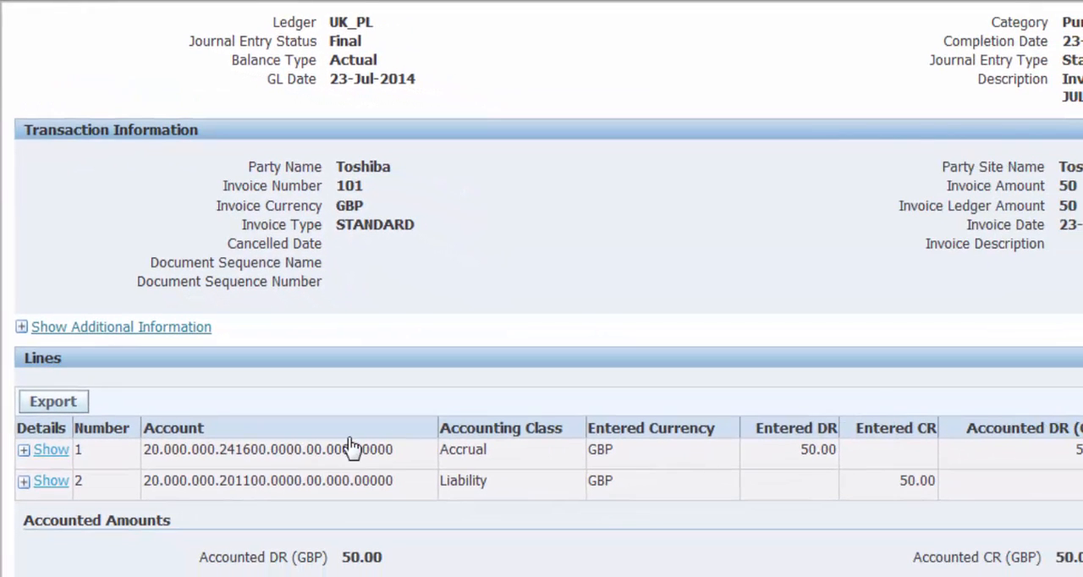
Check the natural account and entered amount on both the Accrual and the Liability journal entry lines
{"action": "left_click_drag", "start_coordinate": [219, 449], "coordinate": [259, 450]}
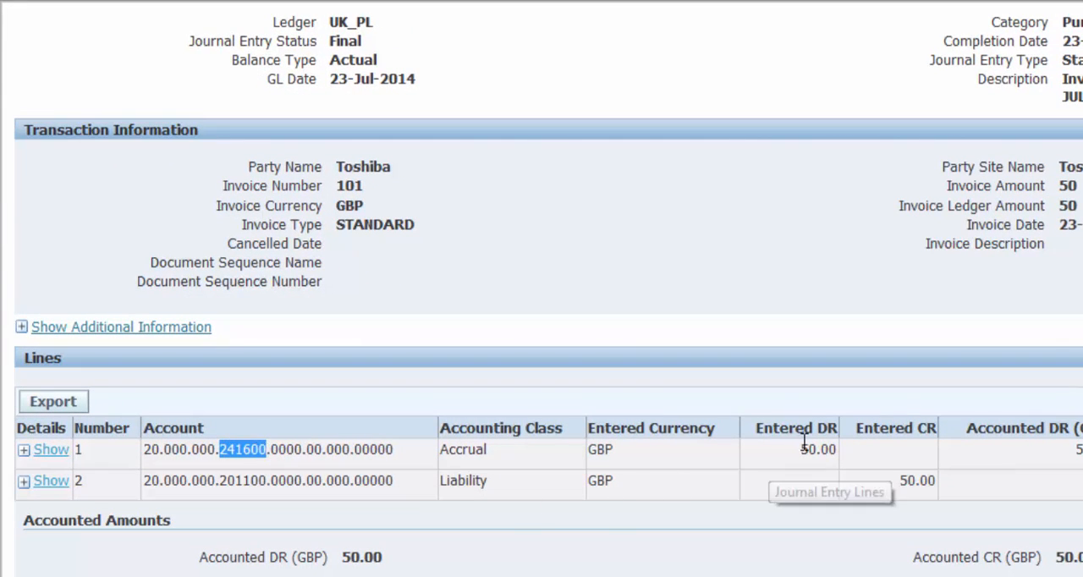
{"action": "left_click_drag", "start_coordinate": [803, 449], "coordinate": [838, 450]}
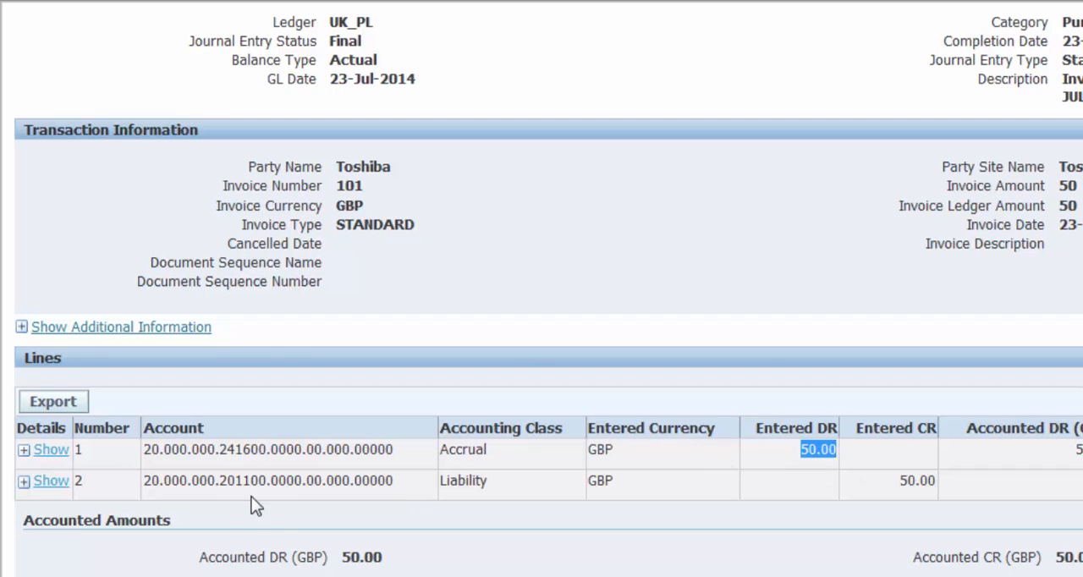
{"action": "left_click_drag", "start_coordinate": [215, 480], "coordinate": [268, 480]}
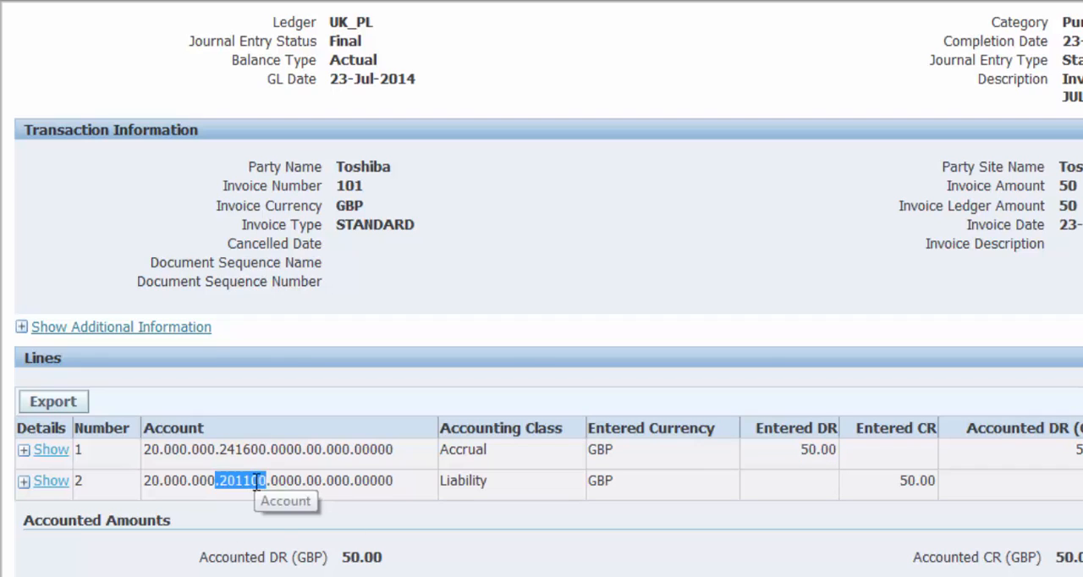
{"action": "left_click_drag", "start_coordinate": [902, 482], "coordinate": [944, 486]}
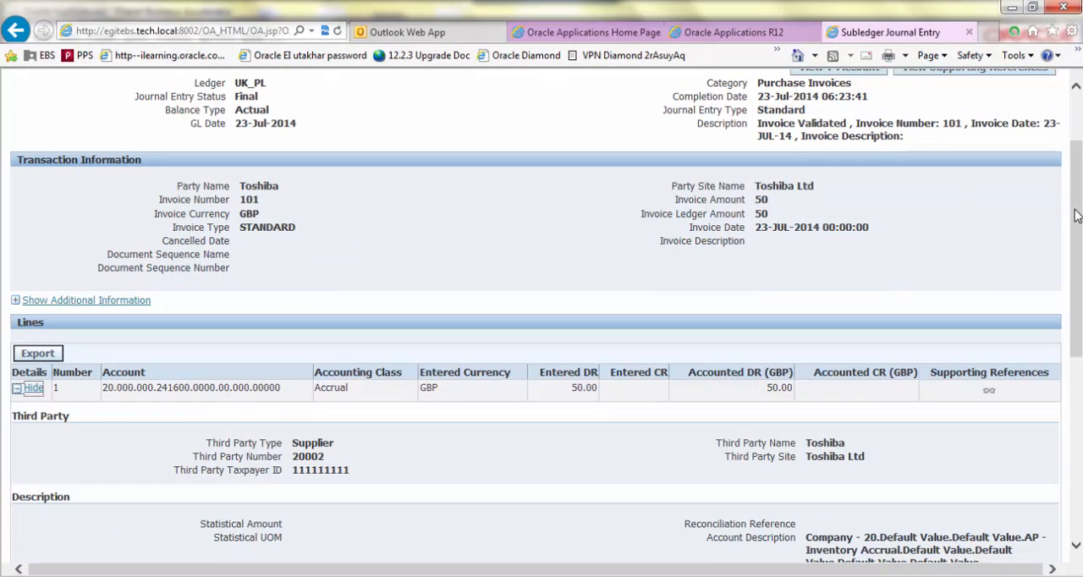
Review the Accrual line's third party, description, currency and General Ledger details, and close the subledger journal entry
{"action": "left_click_drag", "start_coordinate": [1076, 217], "coordinate": [1076, 309]}
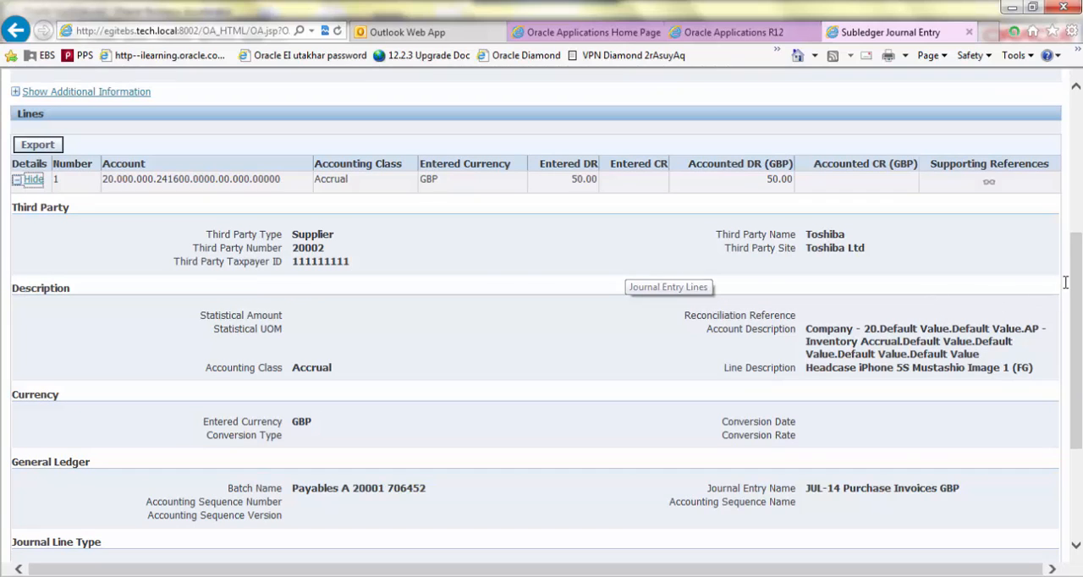
{"action": "left_click_drag", "start_coordinate": [1077, 288], "coordinate": [1043, 127]}
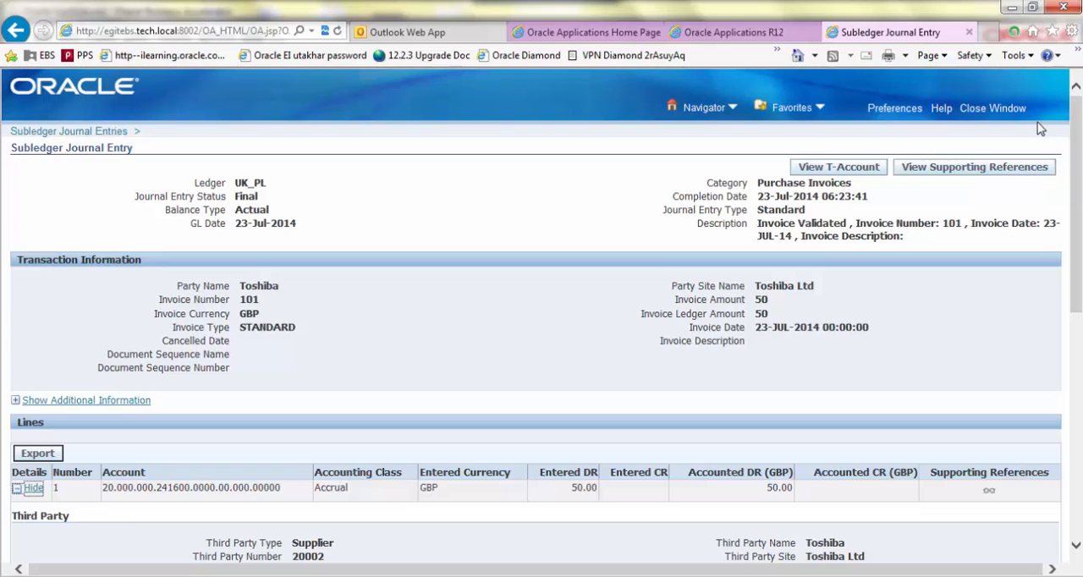
{"action": "left_click", "coordinate": [992, 109]}
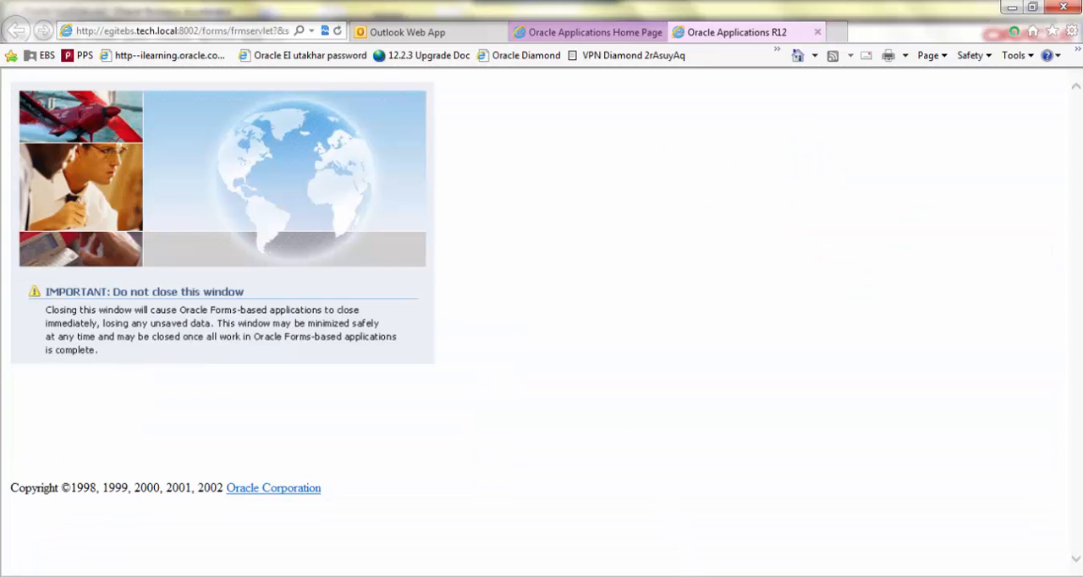
Return to the Oracle Applications forms window and switch the responsibility to UK_PL_General Ledger Super User
{"action": "key", "text": "alt+Tab"}
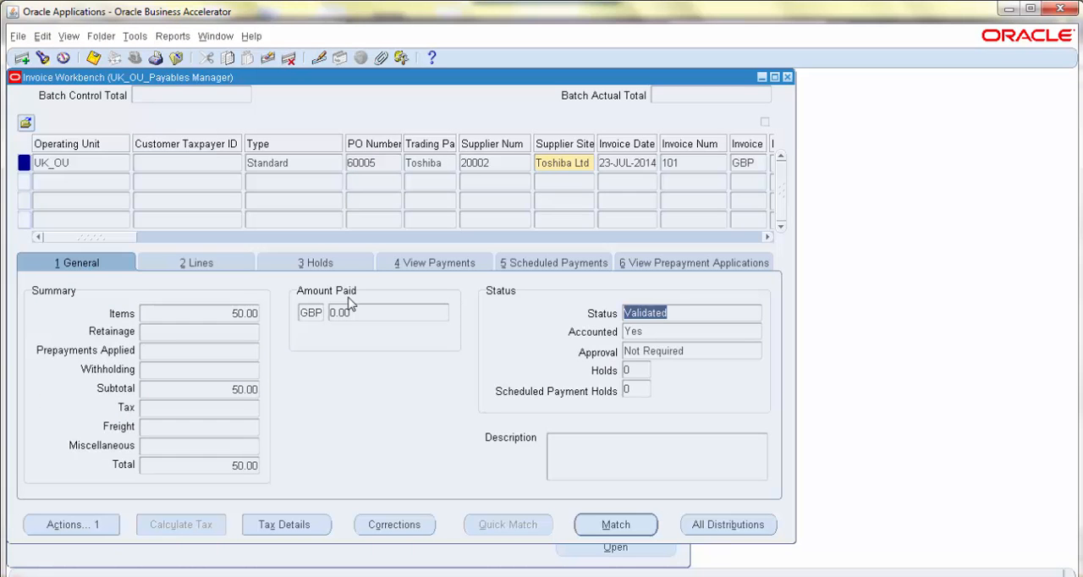
{"action": "left_click", "coordinate": [64, 59]}
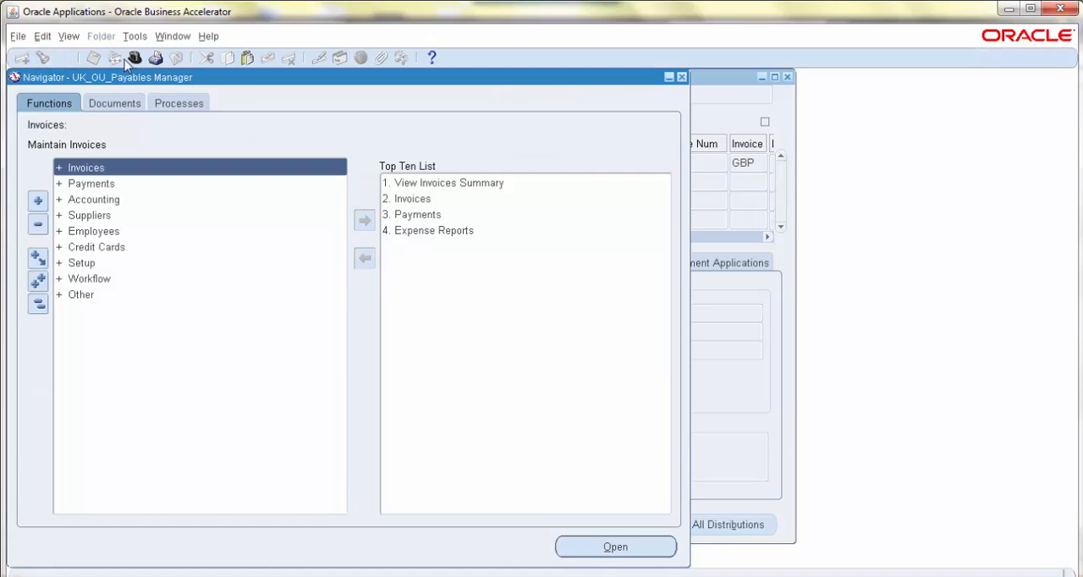
{"action": "left_click", "coordinate": [135, 61]}
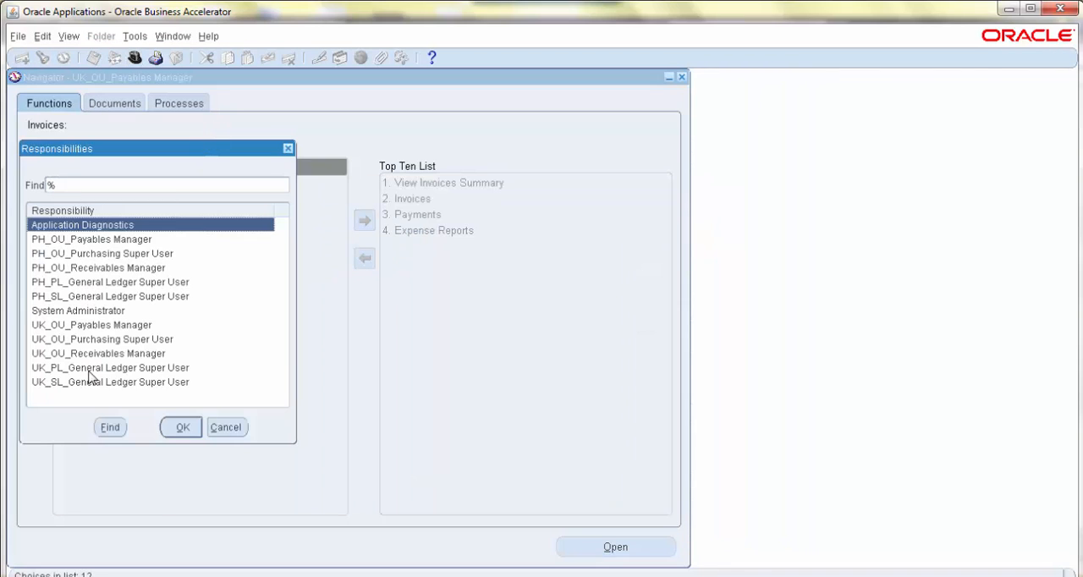
{"action": "left_click", "coordinate": [91, 373]}
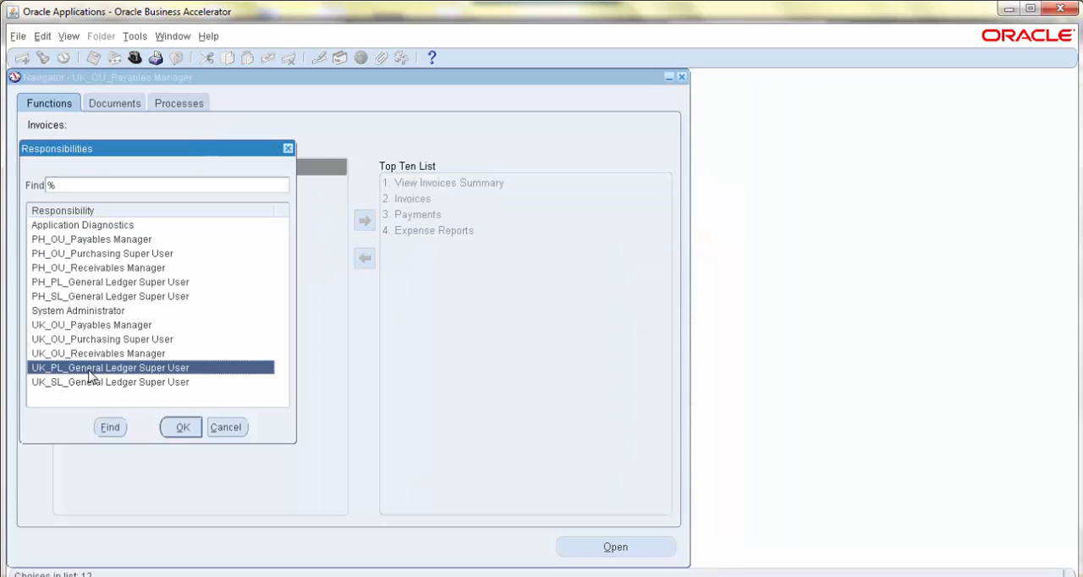
{"action": "left_click", "coordinate": [183, 427]}
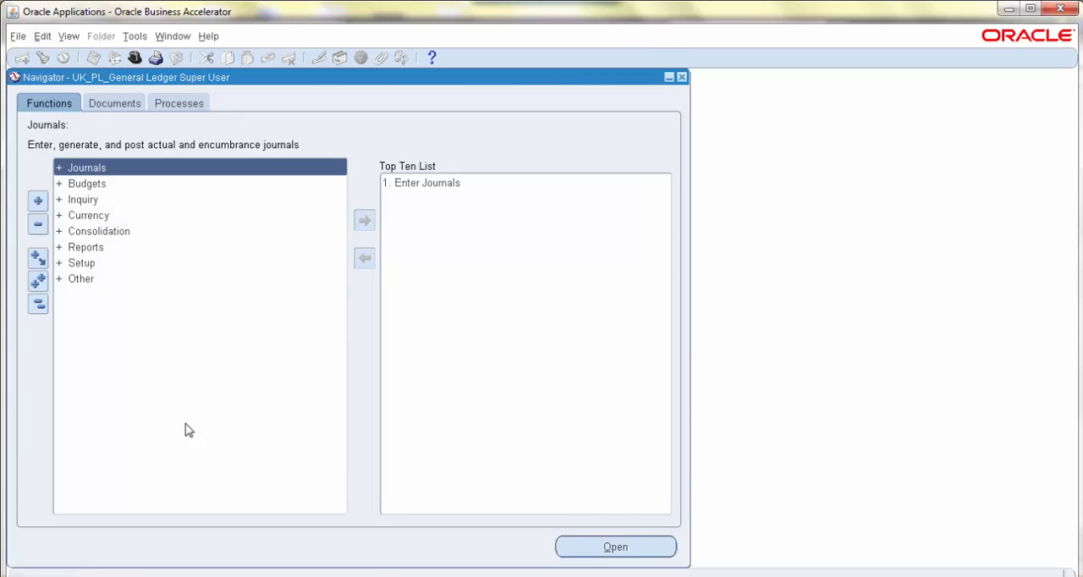
Open Enter Journals and find journals using the extended search criteria with a starting creation date
{"action": "double_click", "coordinate": [401, 186]}
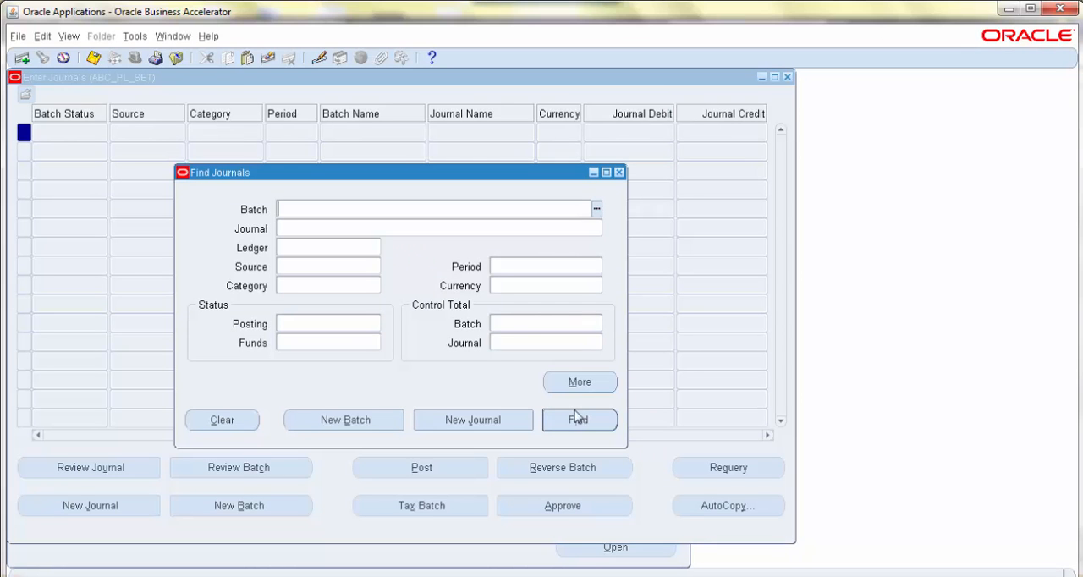
{"action": "left_click", "coordinate": [579, 385]}
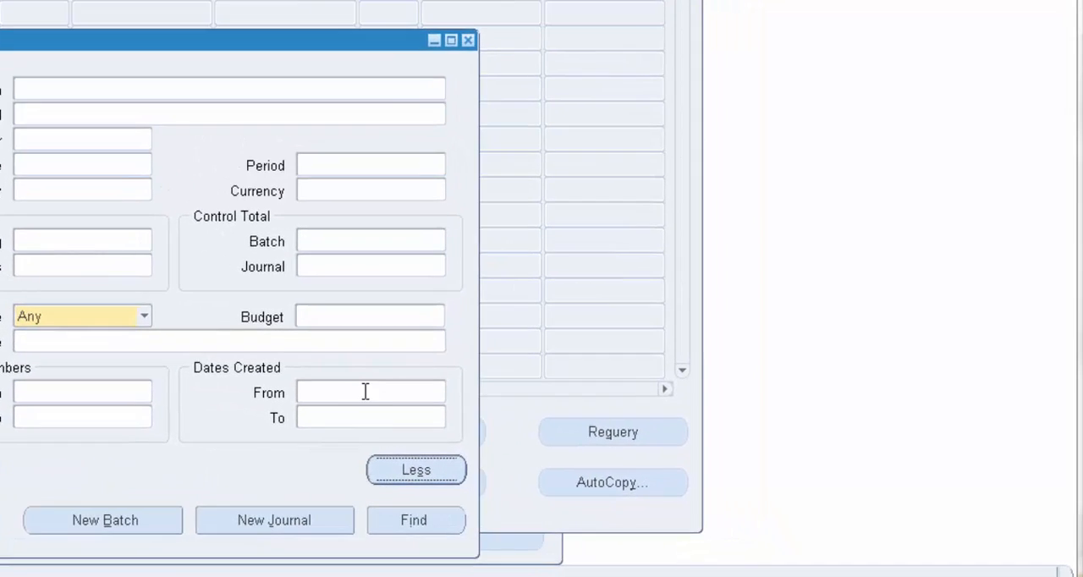
{"action": "left_click", "coordinate": [366, 392]}
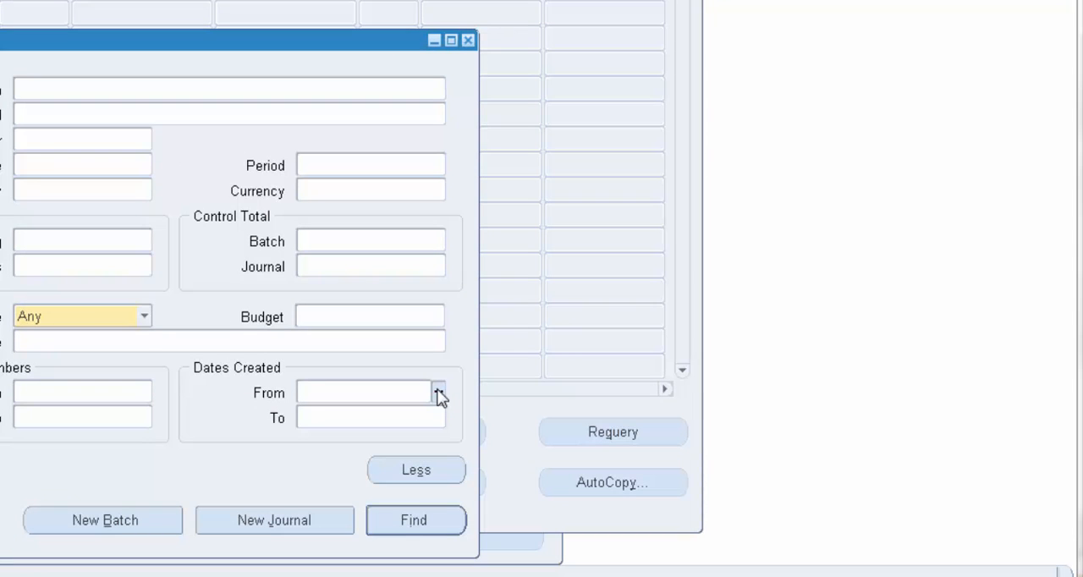
{"action": "left_click", "coordinate": [440, 394]}
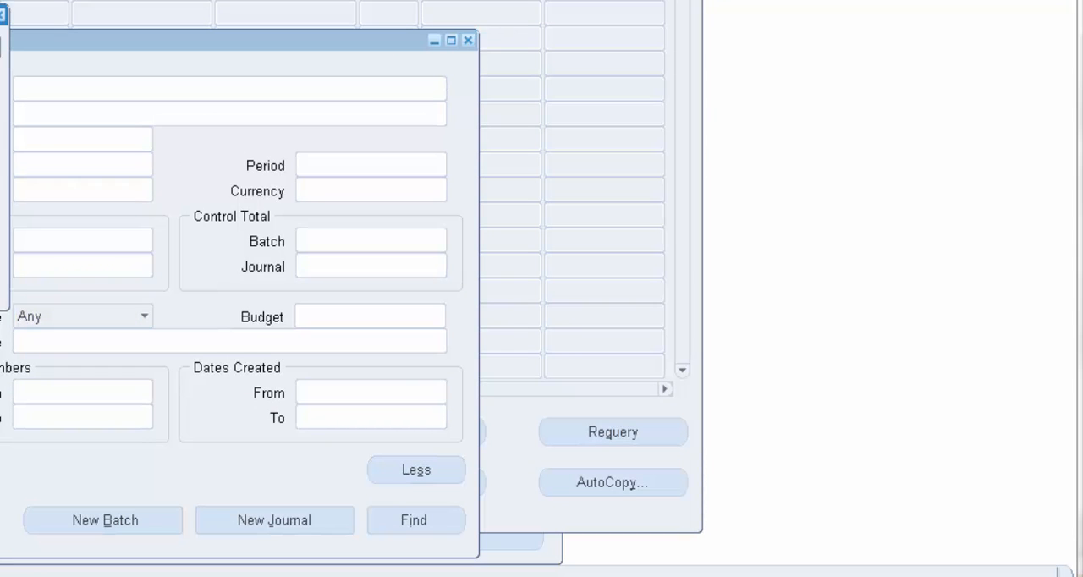
{"action": "left_click", "coordinate": [409, 522]}
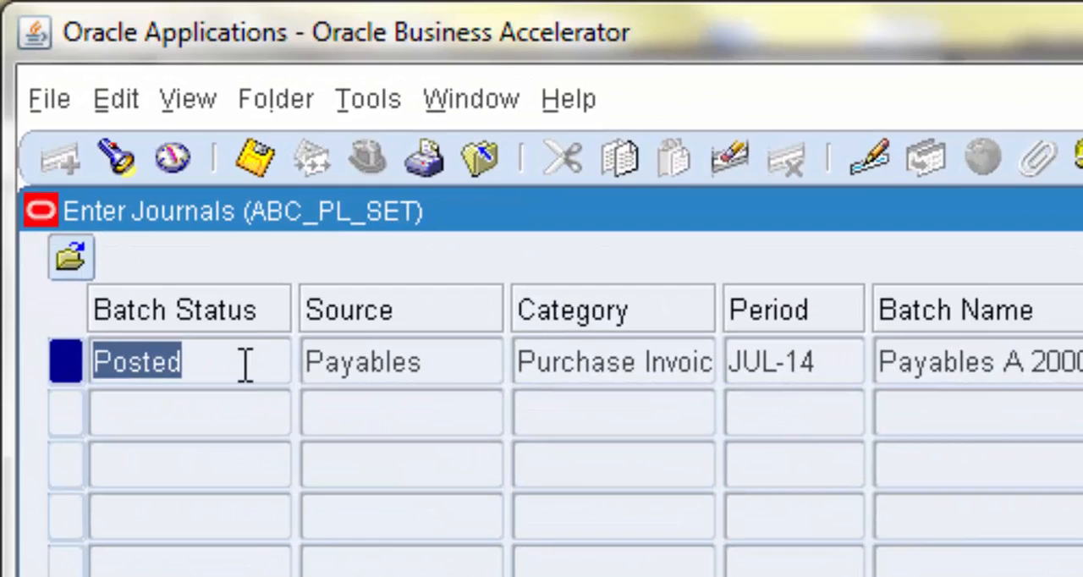
Widen the Category and Batch Name columns and check the found journal's source, period, batch name and debit
{"action": "key", "text": "Tab"}
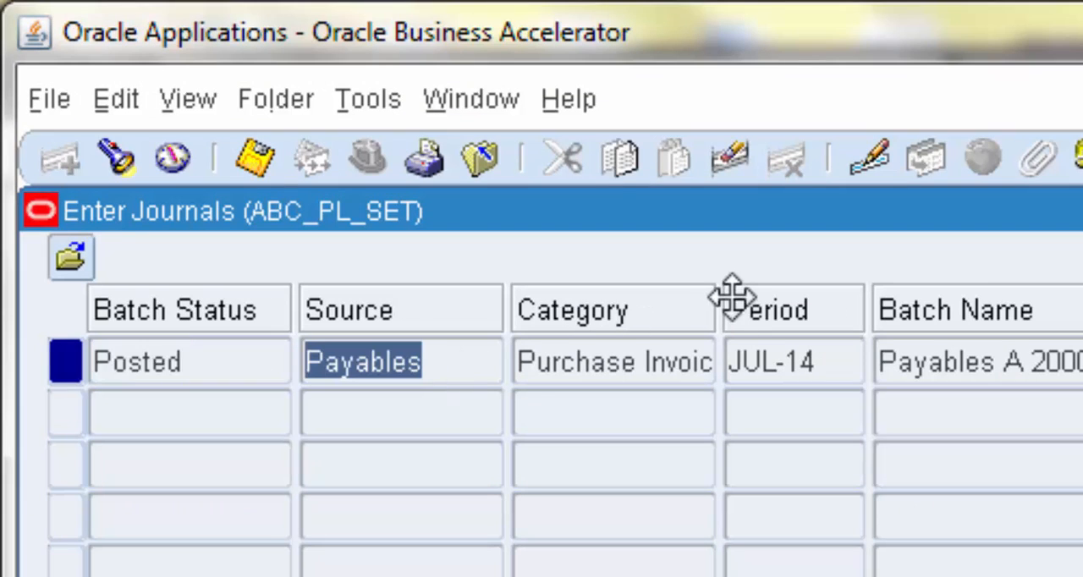
{"action": "left_click_drag", "start_coordinate": [715, 311], "coordinate": [846, 338]}
{"action": "left_click", "coordinate": [814, 359]}
{"action": "left_click", "coordinate": [942, 372]}
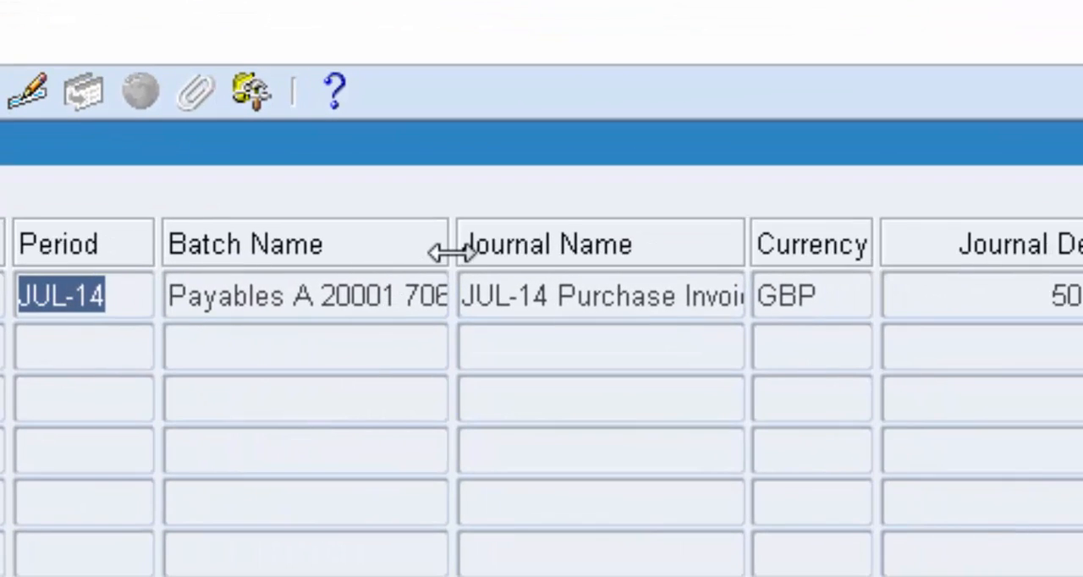
{"action": "left_click_drag", "start_coordinate": [449, 252], "coordinate": [426, 322]}
{"action": "left_click", "coordinate": [408, 298]}
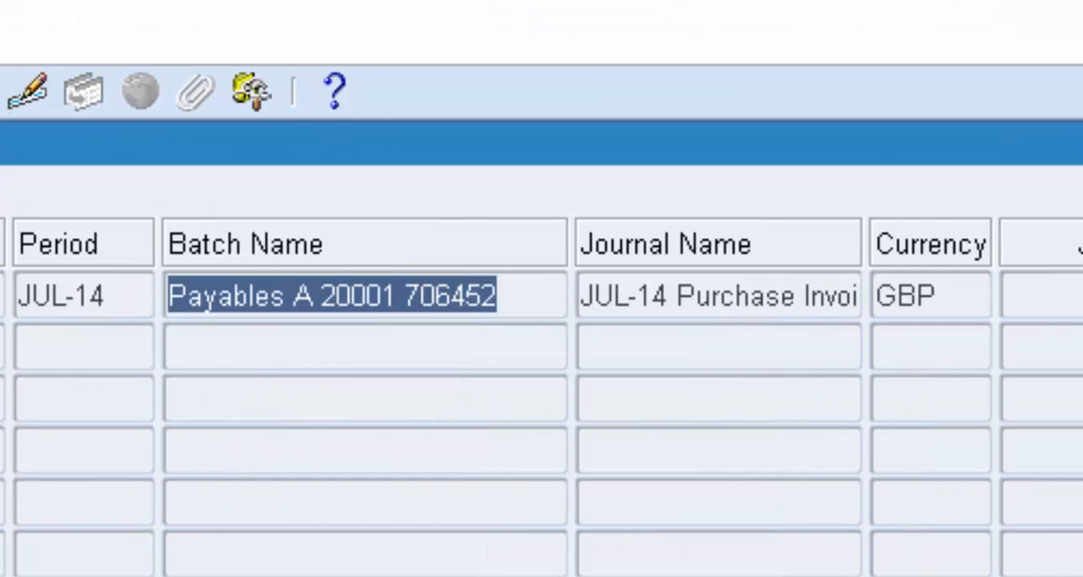
{"action": "scroll", "coordinate": [541, 396], "scroll_direction": "right", "scroll_amount": 3}
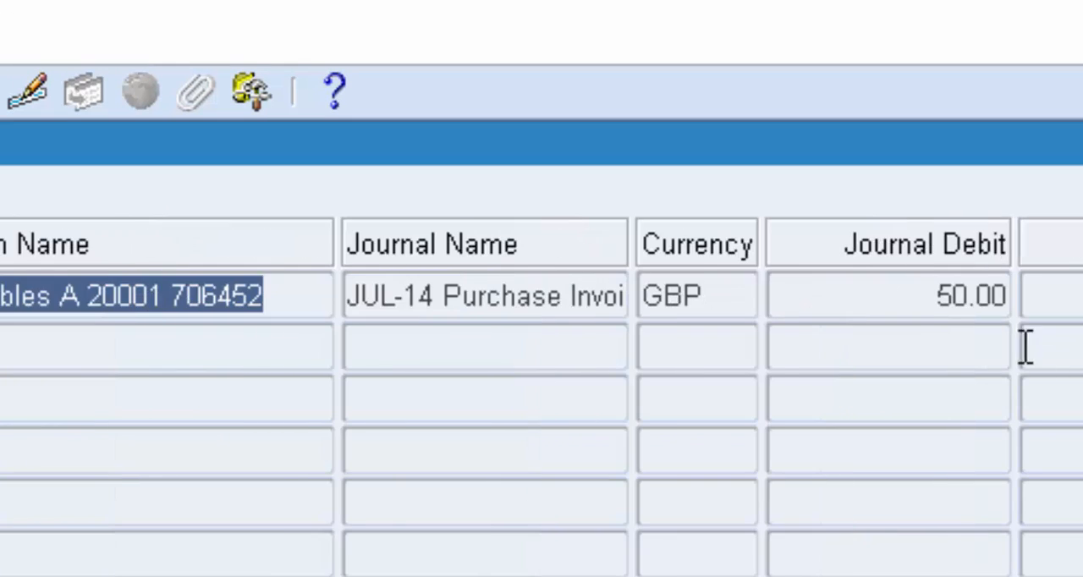
{"action": "left_click", "coordinate": [886, 302]}
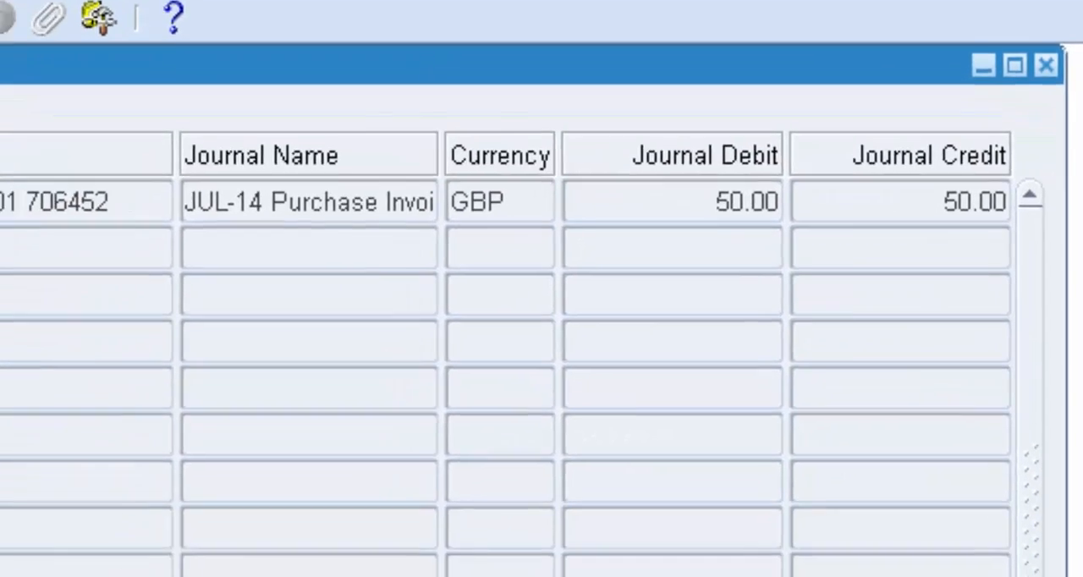
Open the found journal for review and check its description, ledger and category
{"action": "left_click", "coordinate": [527, 481]}
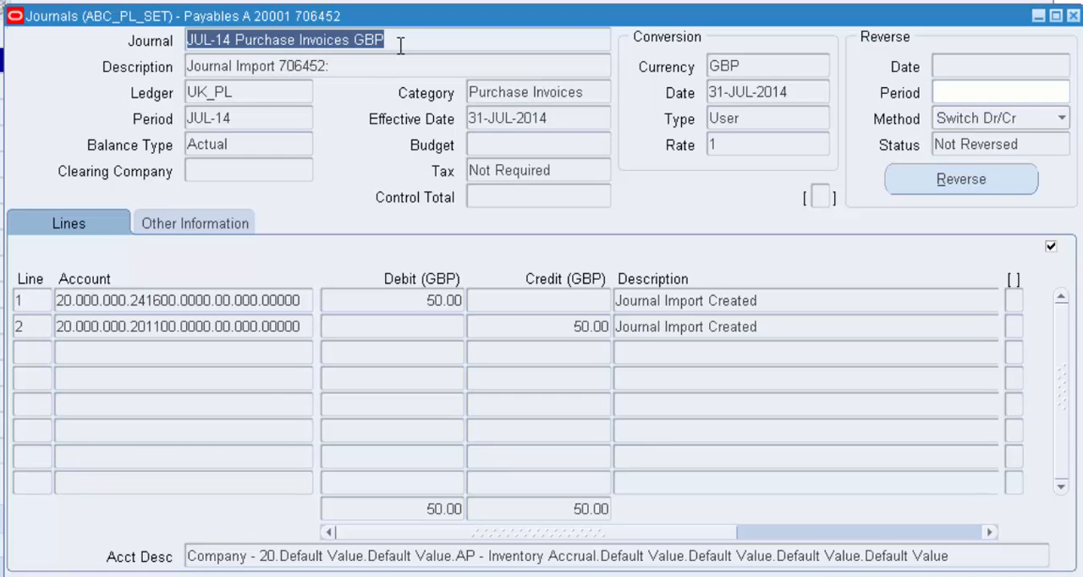
{"action": "left_click", "coordinate": [338, 65]}
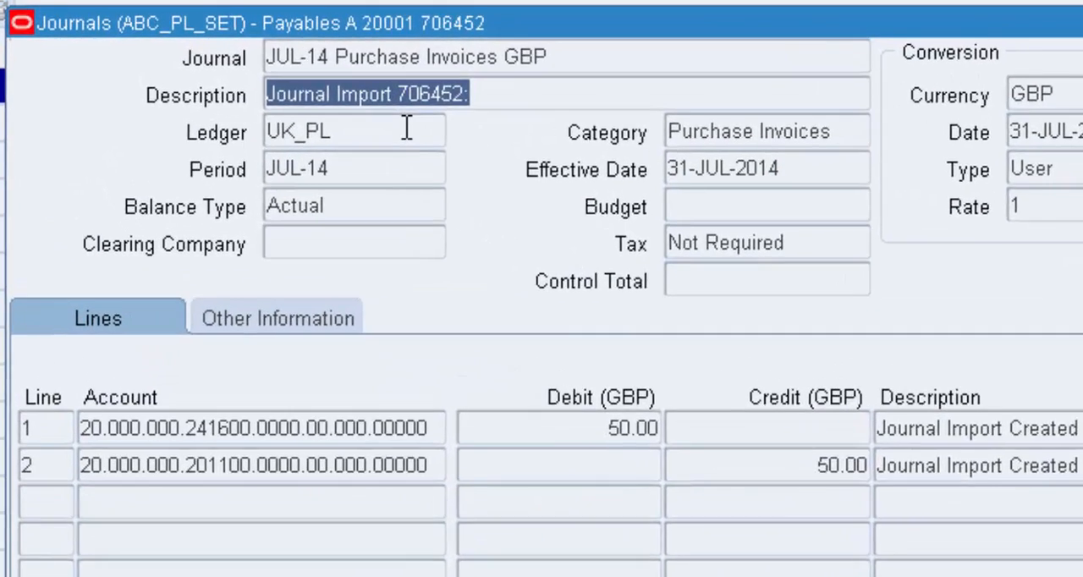
{"action": "left_click", "coordinate": [301, 96]}
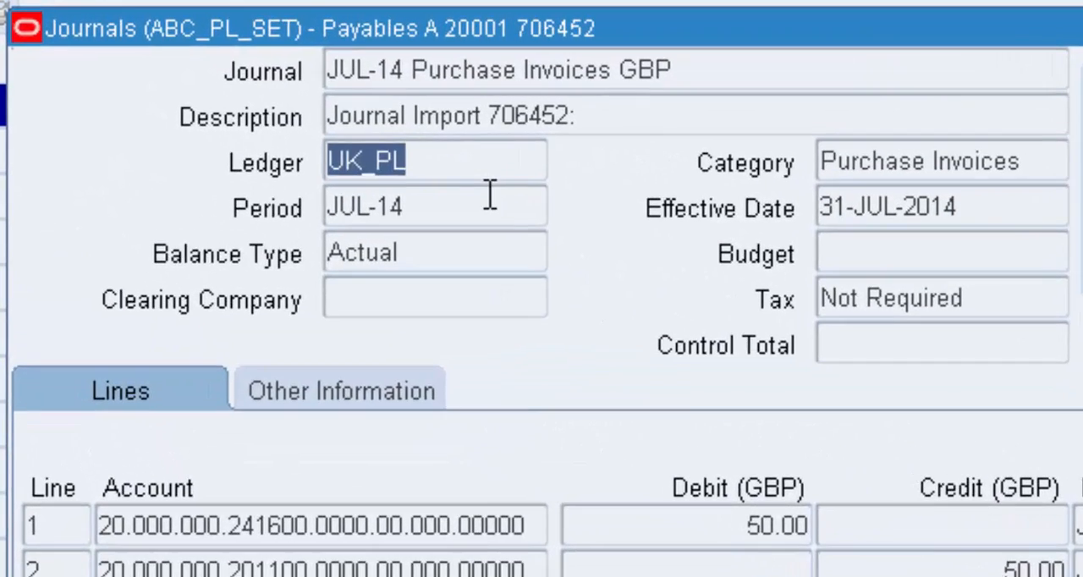
{"action": "left_click", "coordinate": [1060, 164]}
{"action": "left_click", "coordinate": [1060, 164]}
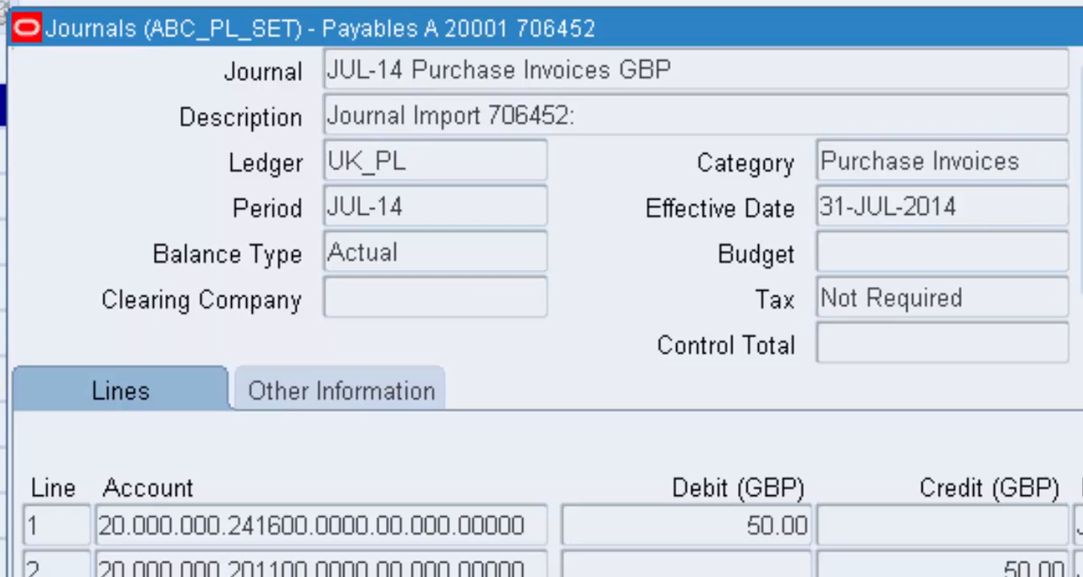
Check line 1's account and debit, and inspect the account segment descriptions of both journal lines
{"action": "left_click", "coordinate": [269, 528]}
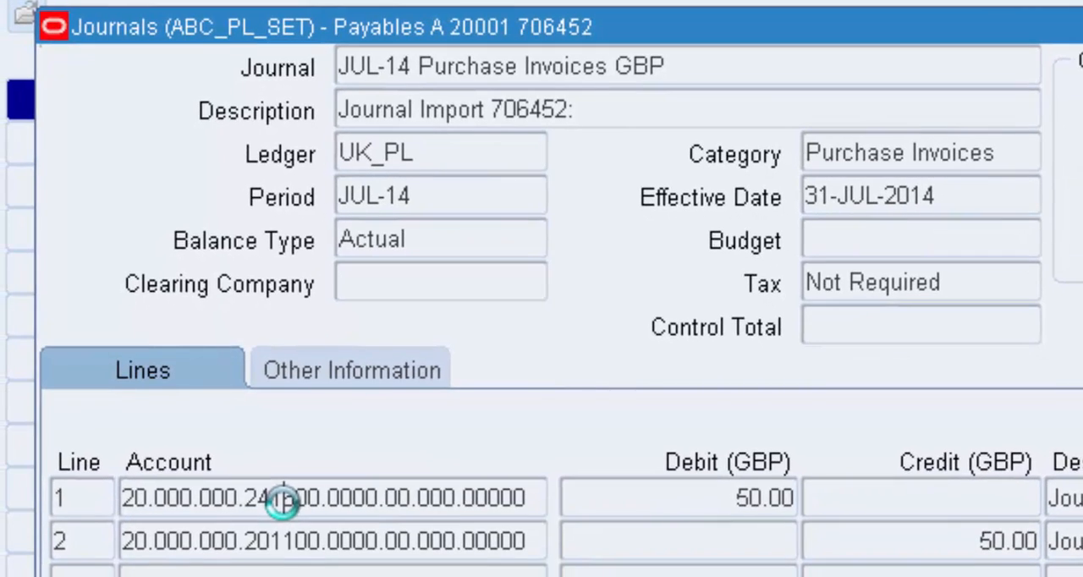
{"action": "left_click", "coordinate": [632, 492]}
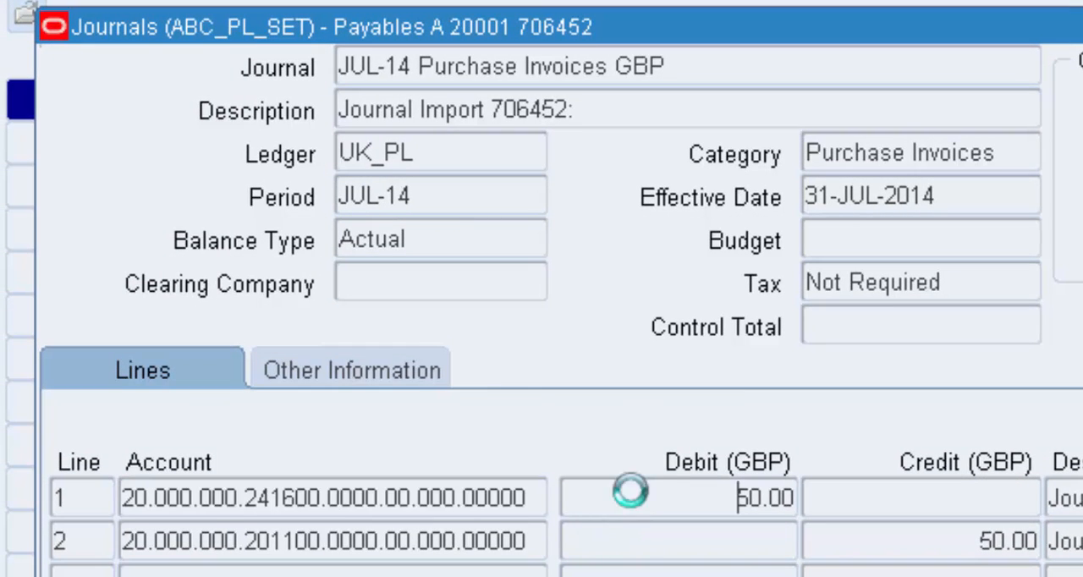
{"action": "left_click", "coordinate": [343, 497]}
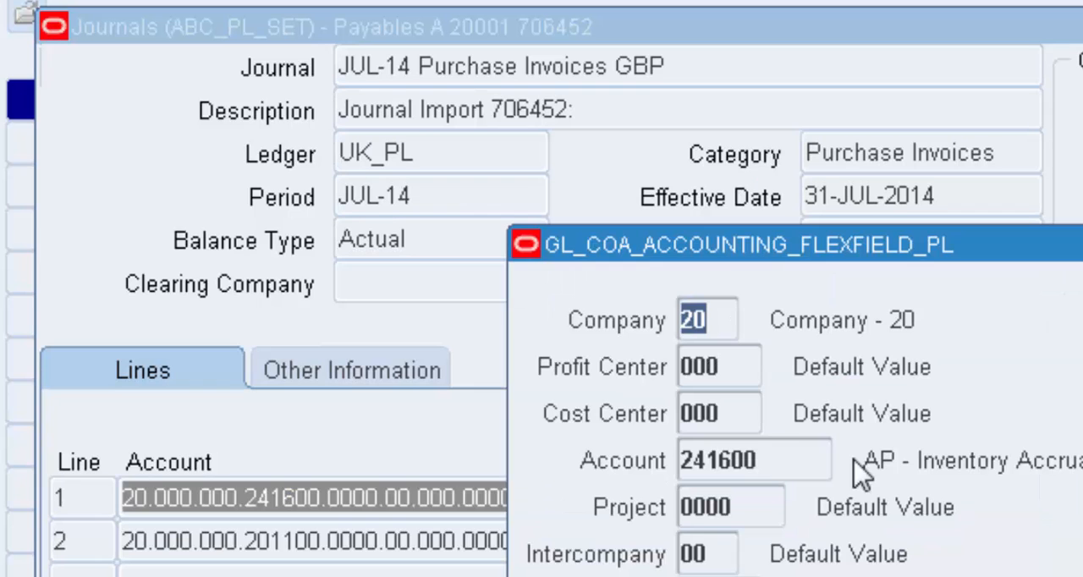
{"action": "left_click", "coordinate": [765, 460]}
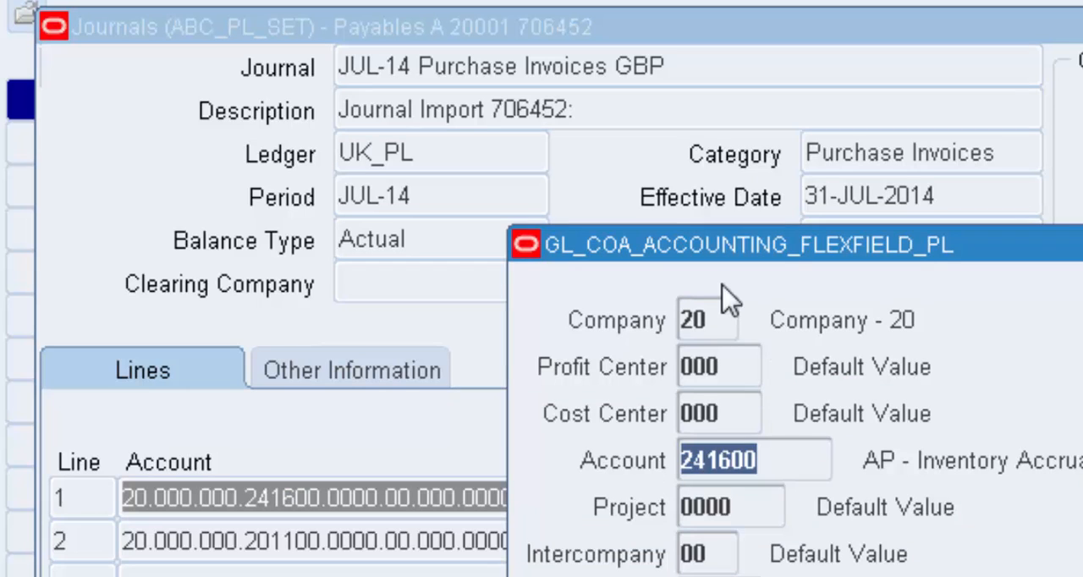
{"action": "left_click", "coordinate": [719, 326]}
{"action": "left_click", "coordinate": [728, 575]}
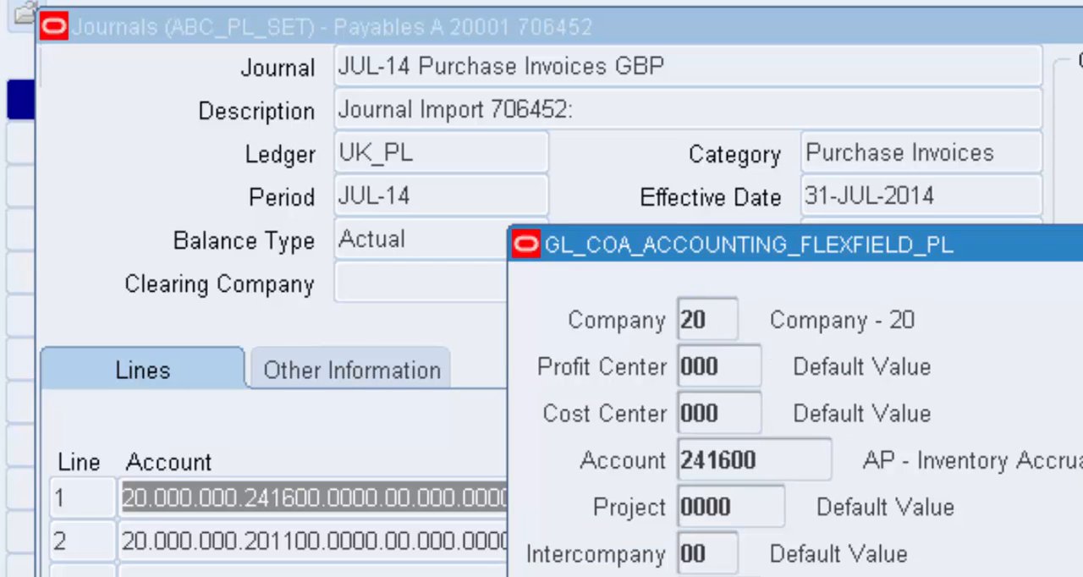
{"action": "left_click", "coordinate": [458, 543]}
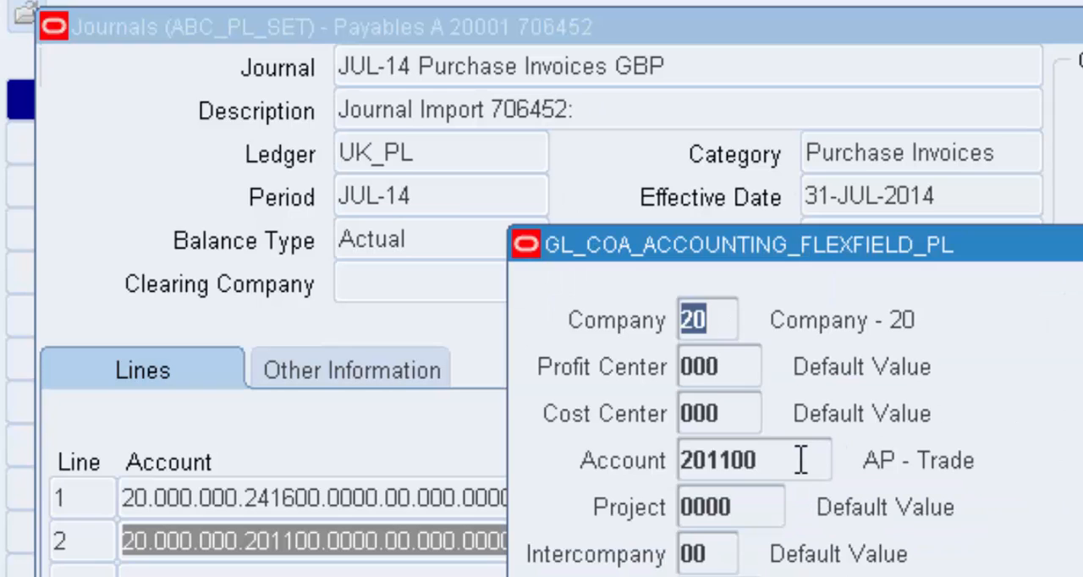
{"action": "left_click", "coordinate": [801, 460]}
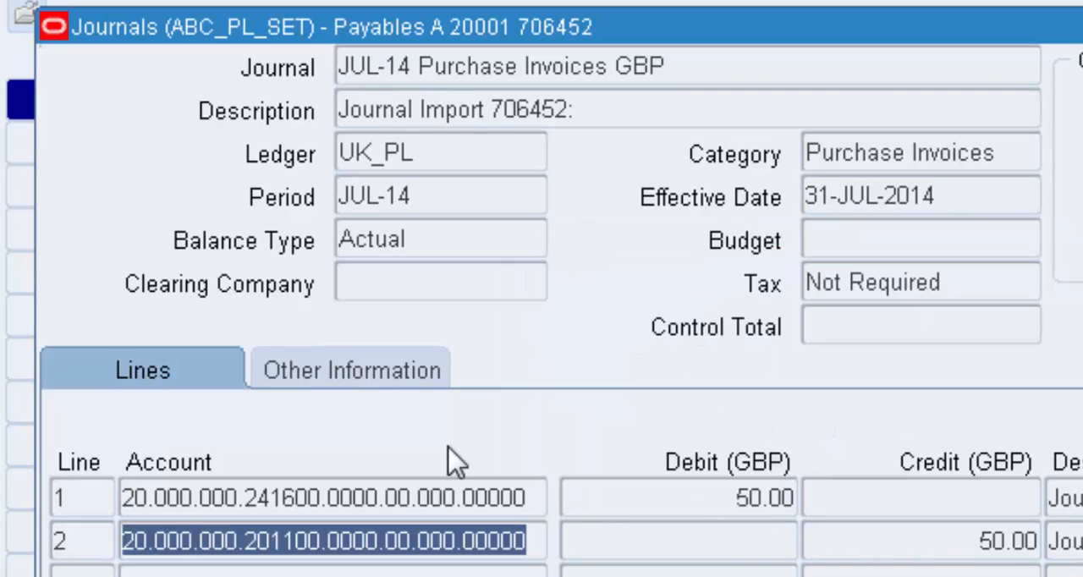
Drill down from journal line 1 to its subledger journal entry line, check the account and view the source transaction
{"action": "left_click", "coordinate": [580, 496]}
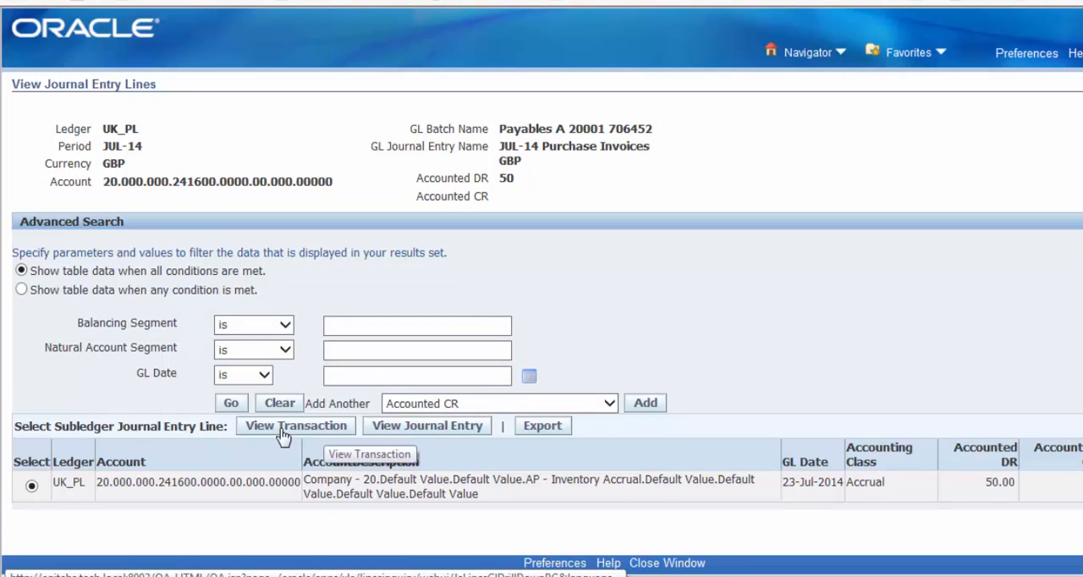
{"action": "left_click_drag", "start_coordinate": [98, 483], "coordinate": [284, 486]}
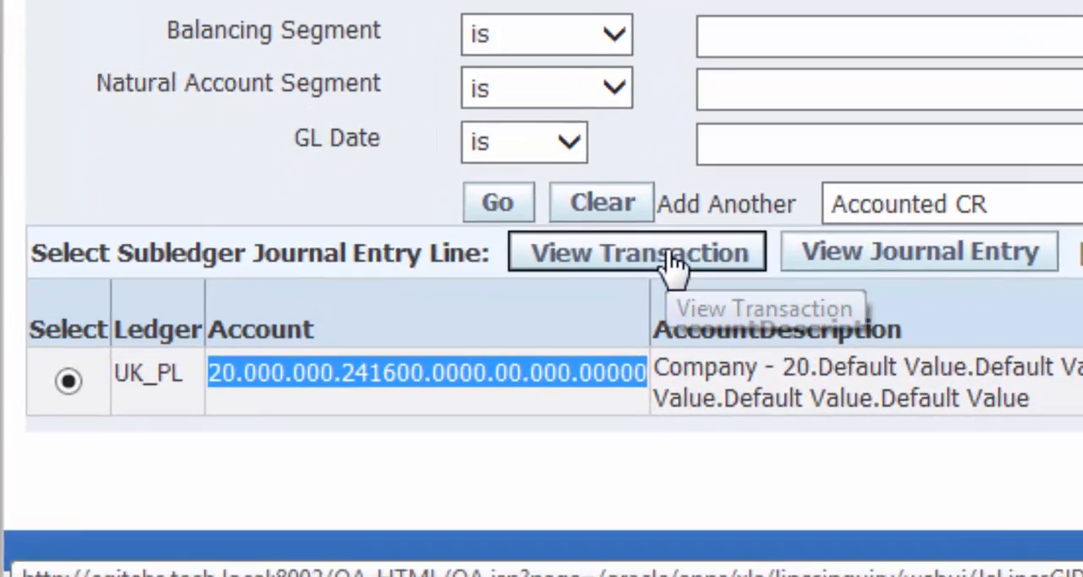
{"action": "left_click", "coordinate": [673, 264]}
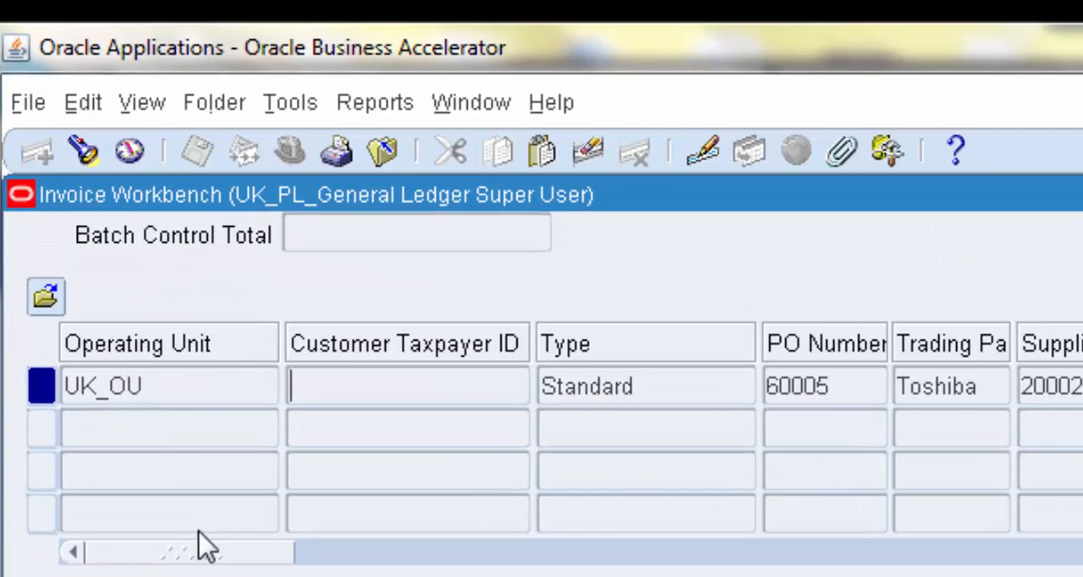
Check the source invoice's operating unit, type, PO number and accounted status in the Invoice Workbench
{"action": "left_click", "coordinate": [231, 382]}
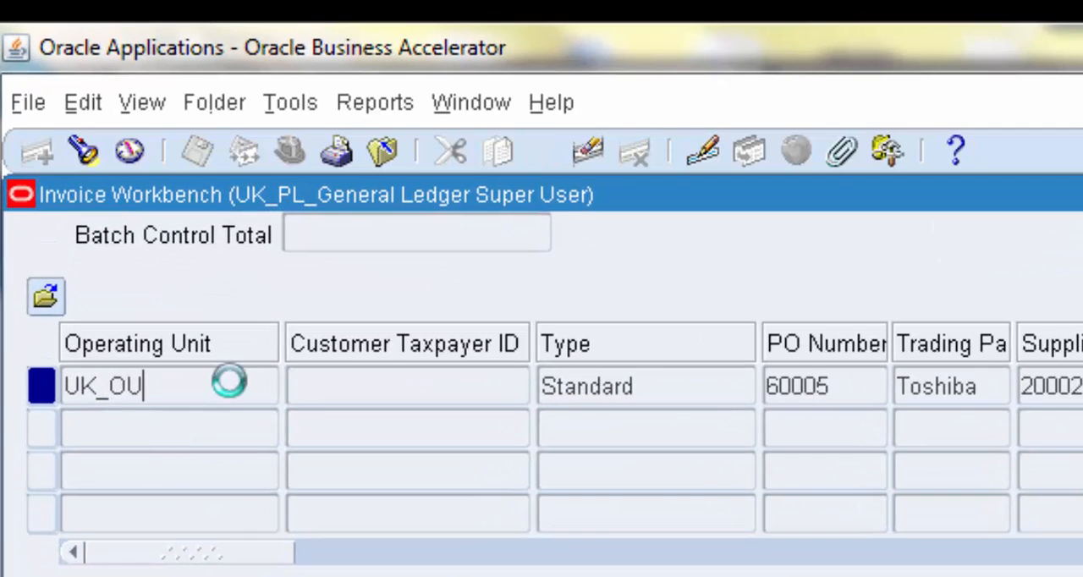
{"action": "left_click", "coordinate": [709, 395]}
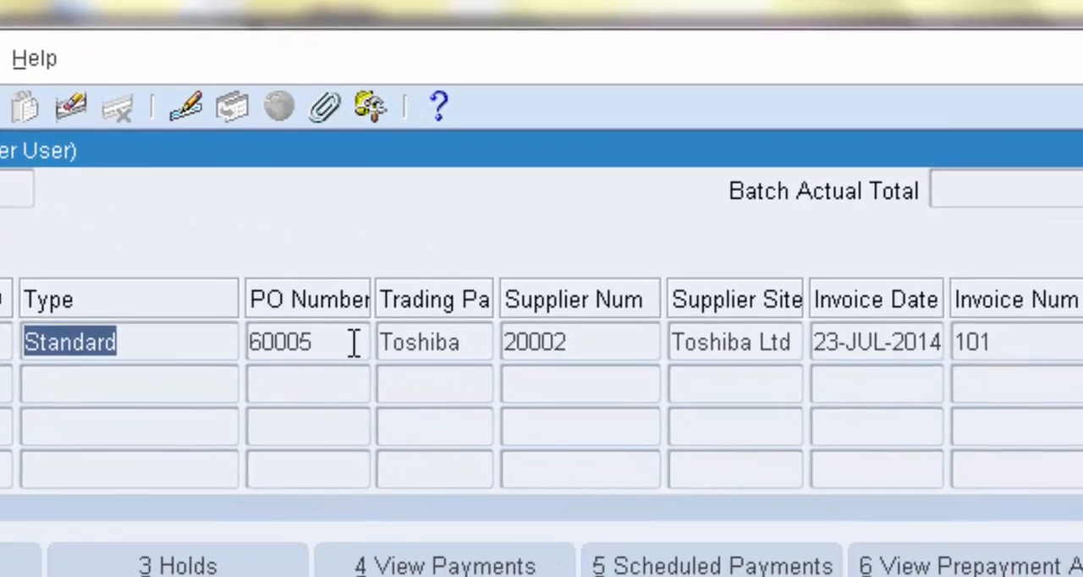
{"action": "left_click", "coordinate": [701, 372]}
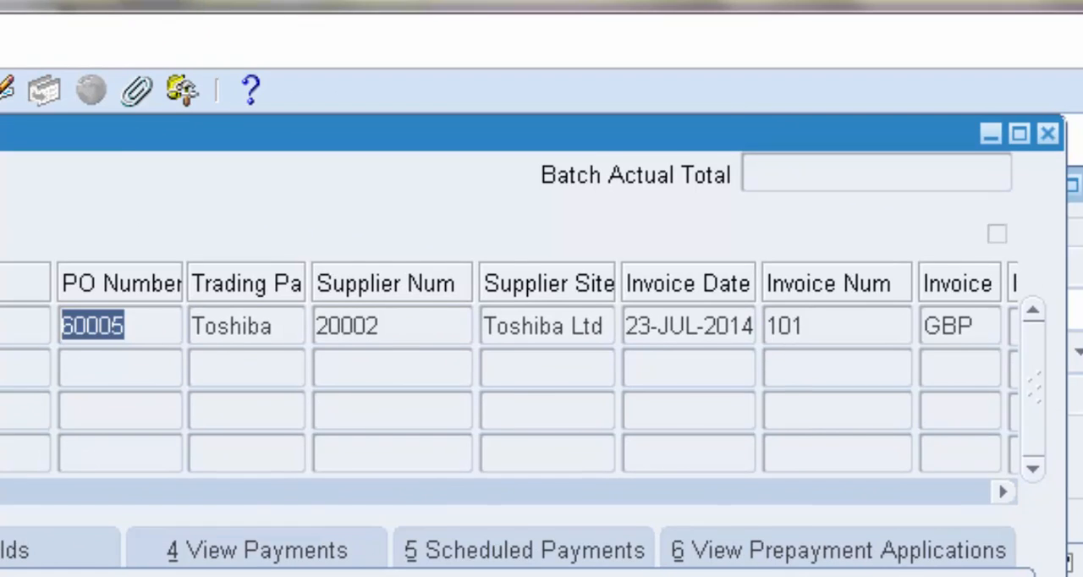
{"action": "left_click", "coordinate": [810, 500]}
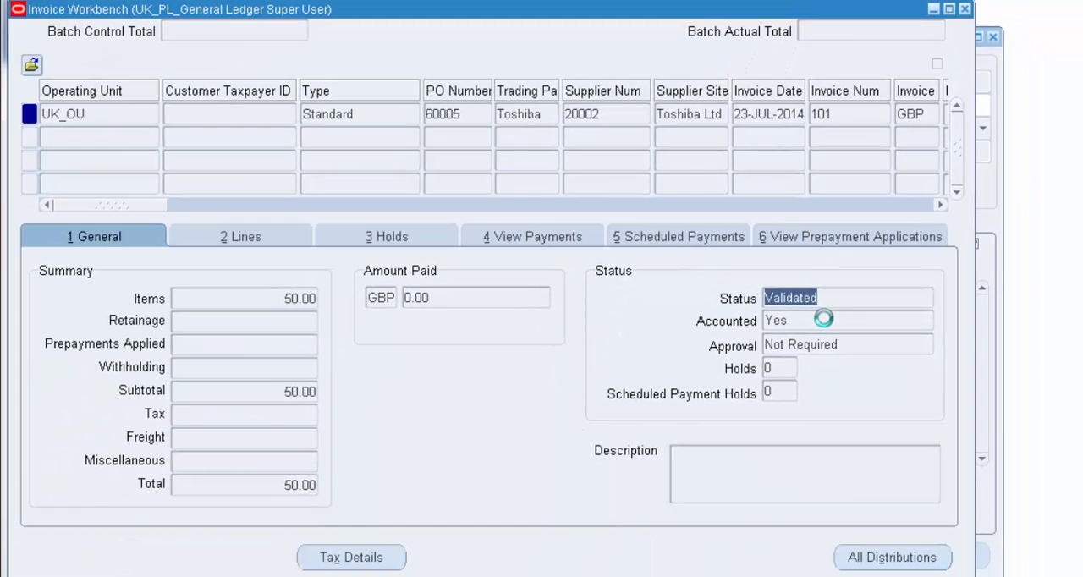
{"action": "left_click", "coordinate": [824, 320]}
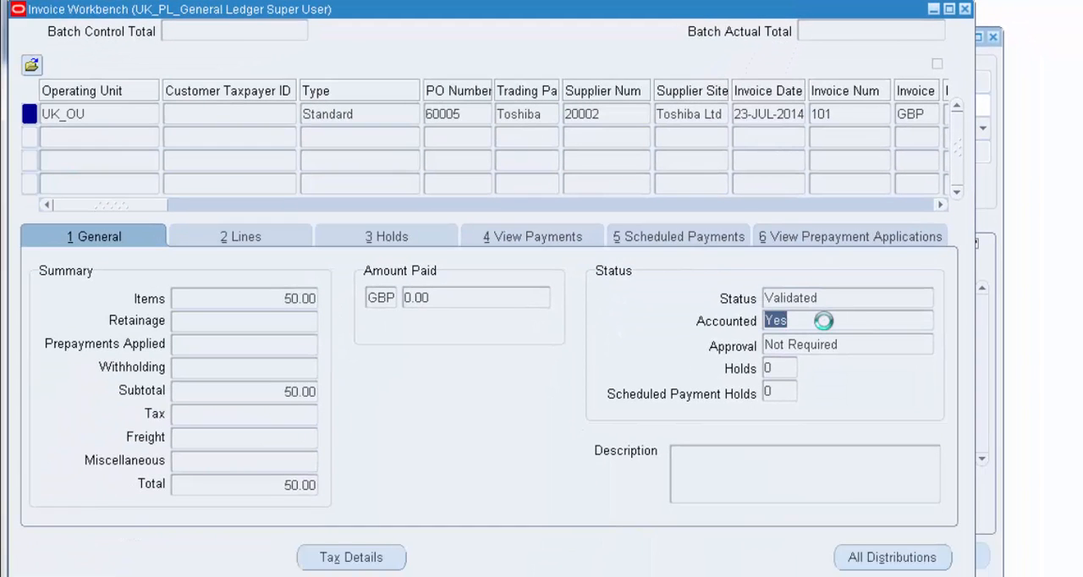